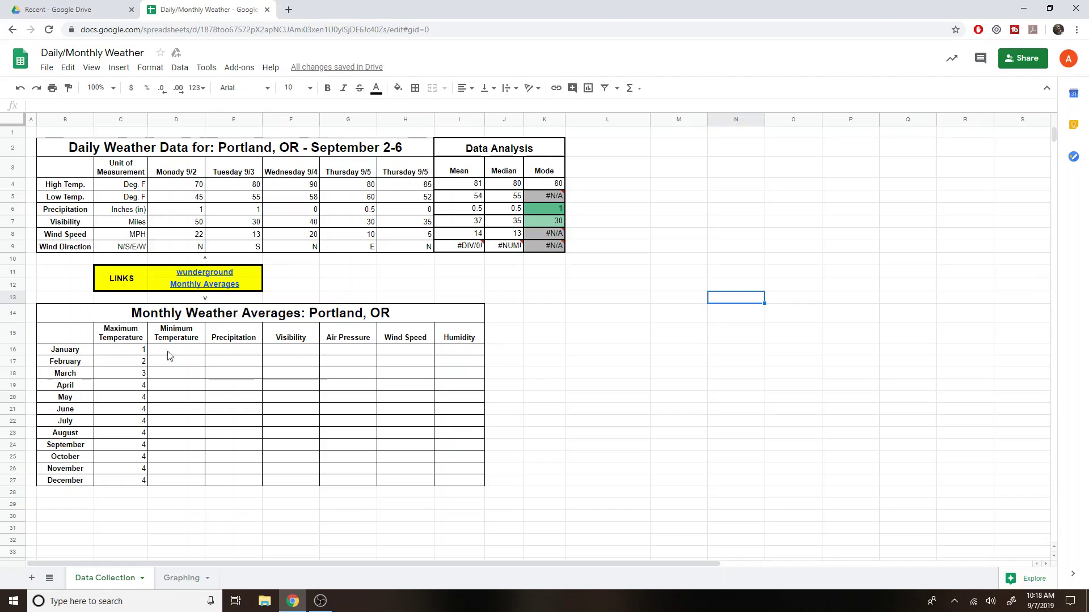
pyautogui.click(181, 583)
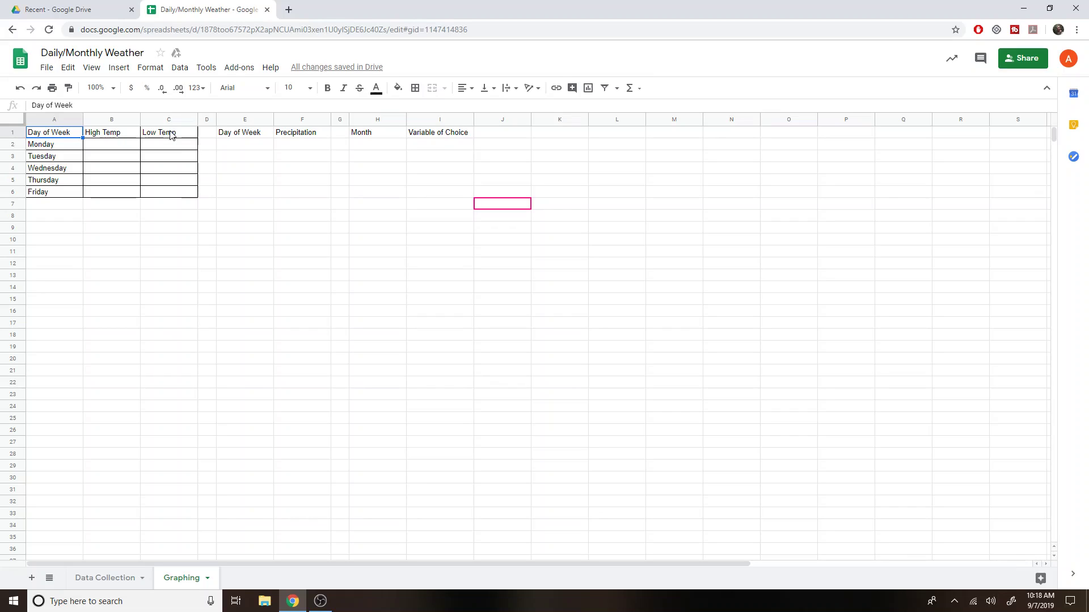
pyautogui.click(100, 578)
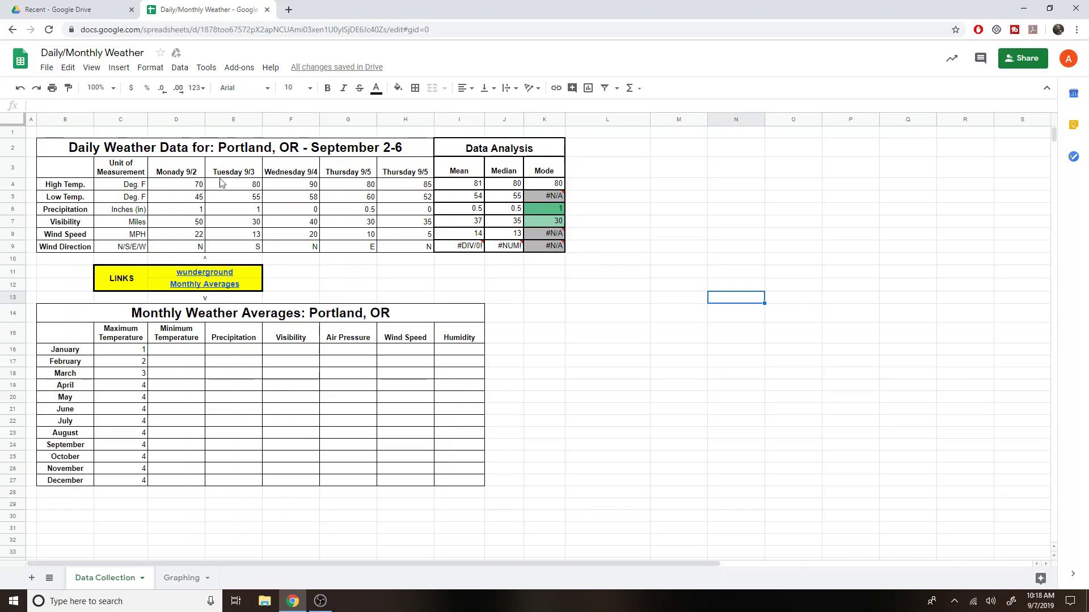
# Step: Insert a chart from the daily High Temp. row, B4:H4, on the Data Collection sheet
pyautogui.click(65, 185)
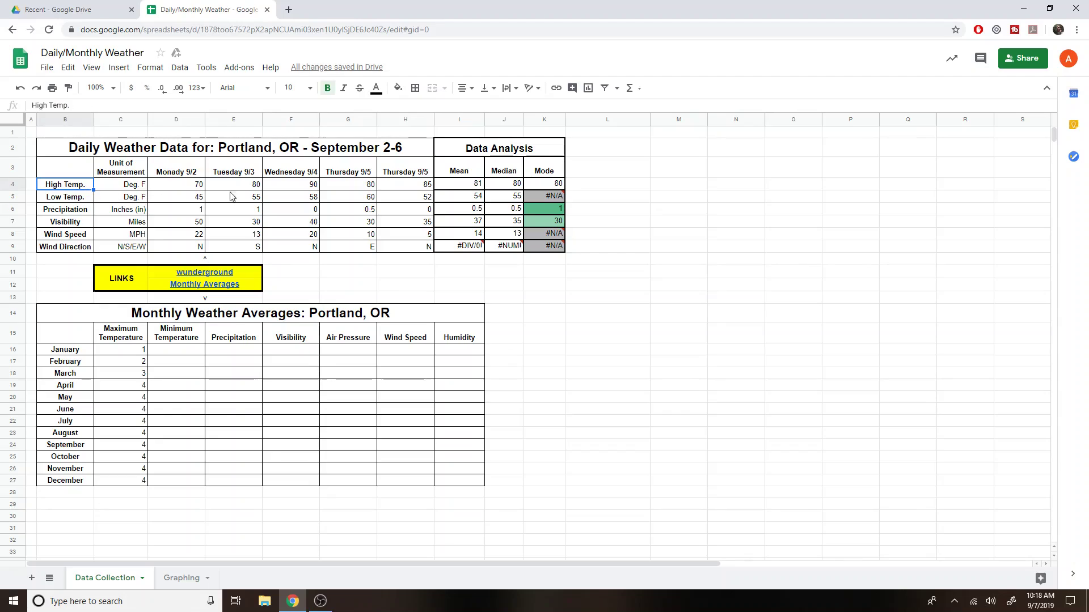
pyautogui.keyDown('shift'); pyautogui.click(408, 186); pyautogui.keyUp('shift')
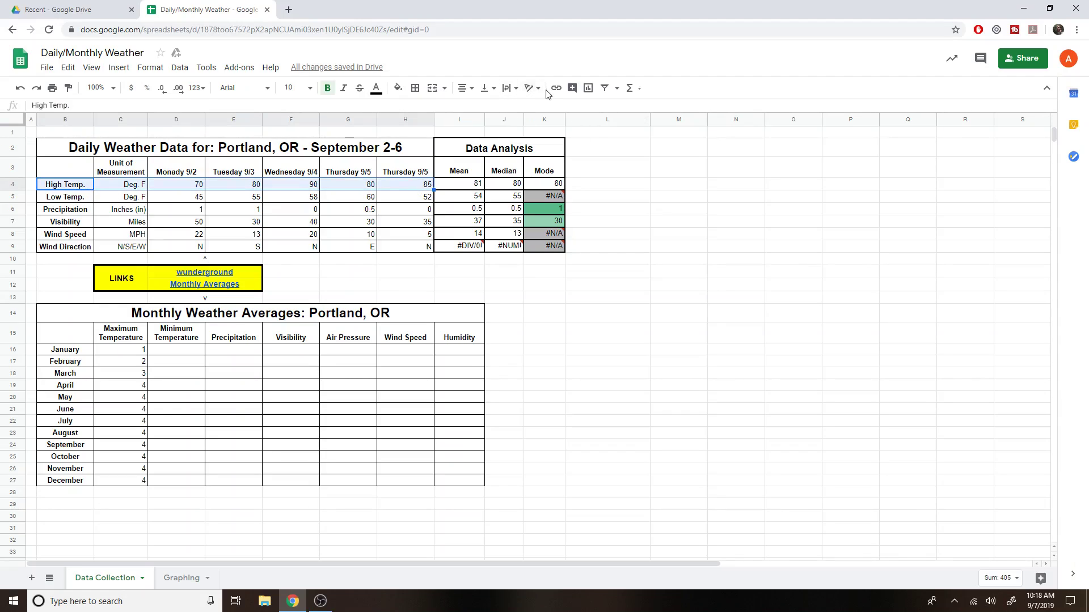
pyautogui.click(590, 92)
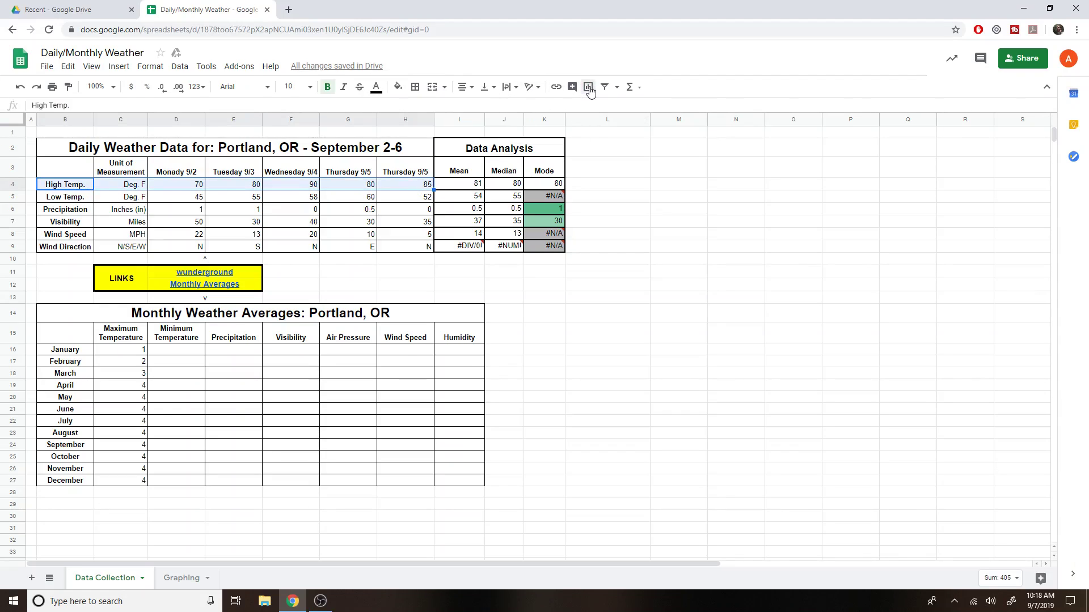
pyautogui.click(587, 88)
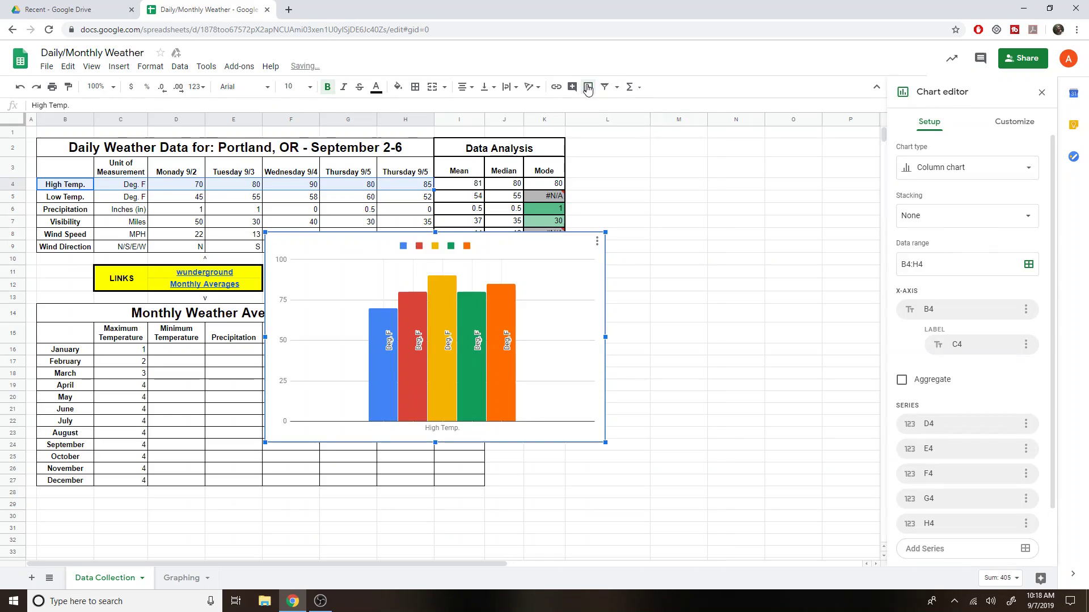
# Step: Delete the High Temp. column chart from the Data Collection sheet
pyautogui.click(596, 393)
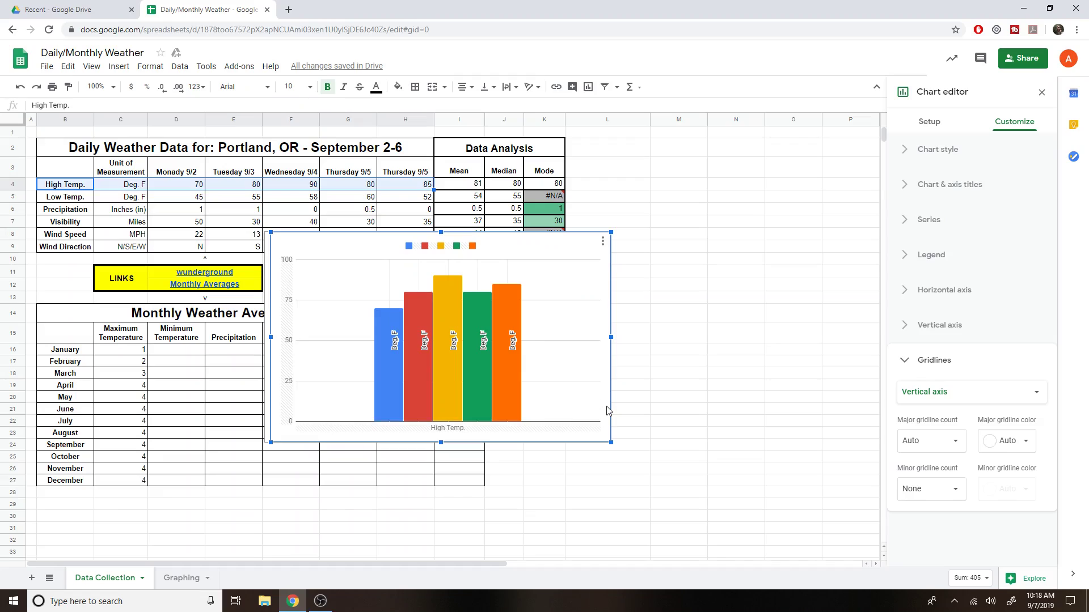
pyautogui.press('Escape')
pyautogui.click(604, 391)
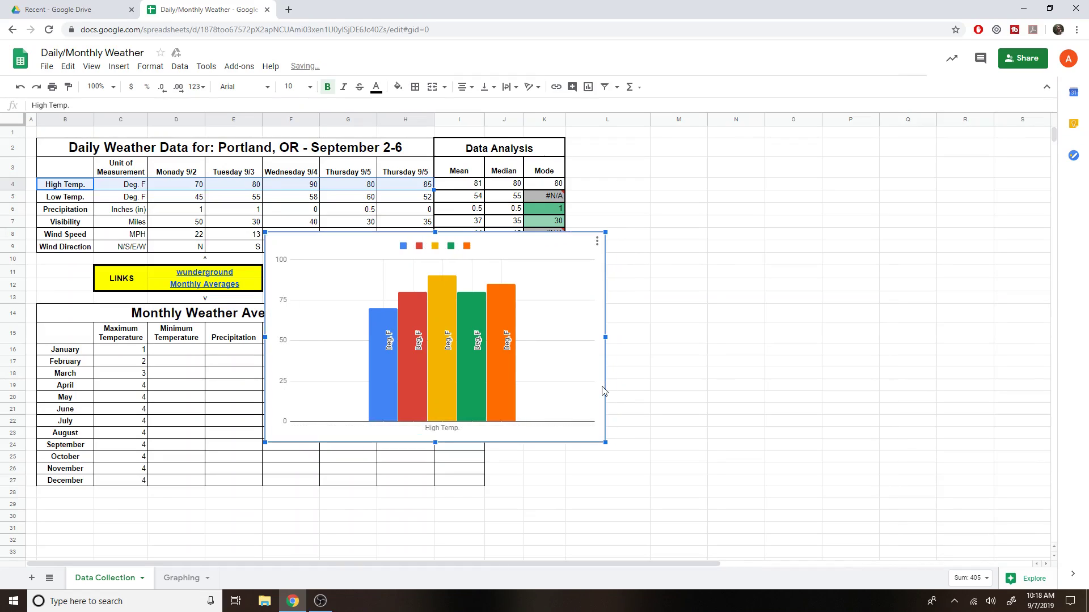
pyautogui.press('Delete')
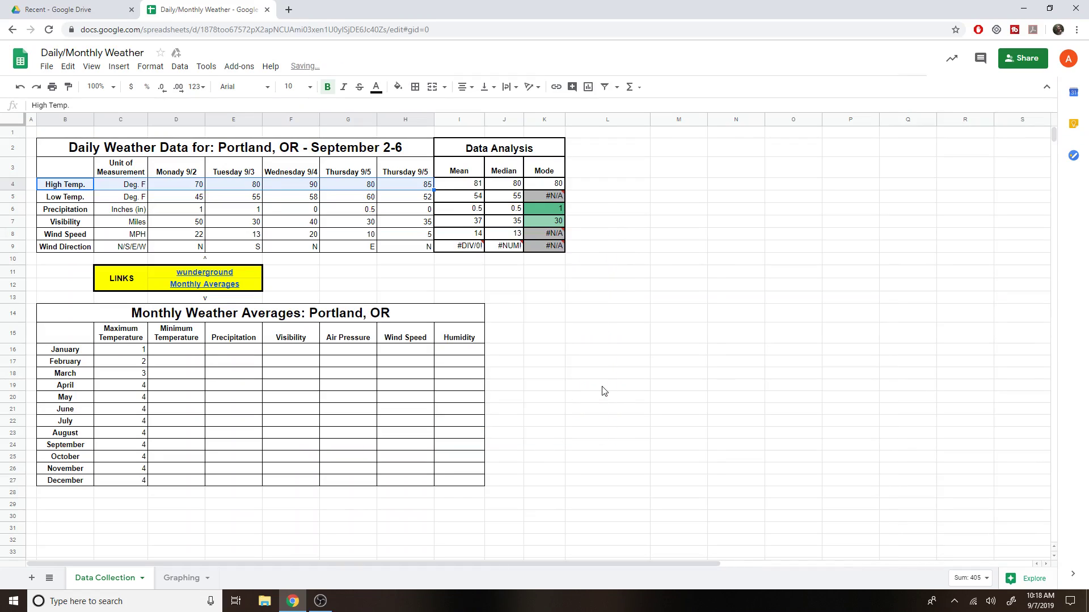
# Step: Copy the five daily High Temp. values, D4:H4, on the Data Collection sheet
pyautogui.click(192, 188)
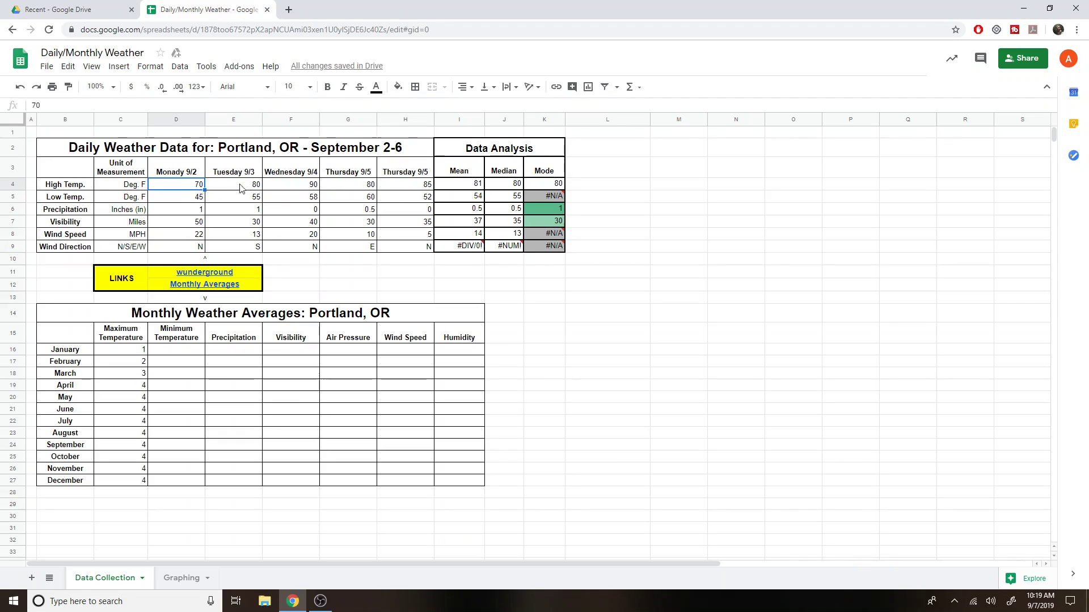
pyautogui.click(182, 578)
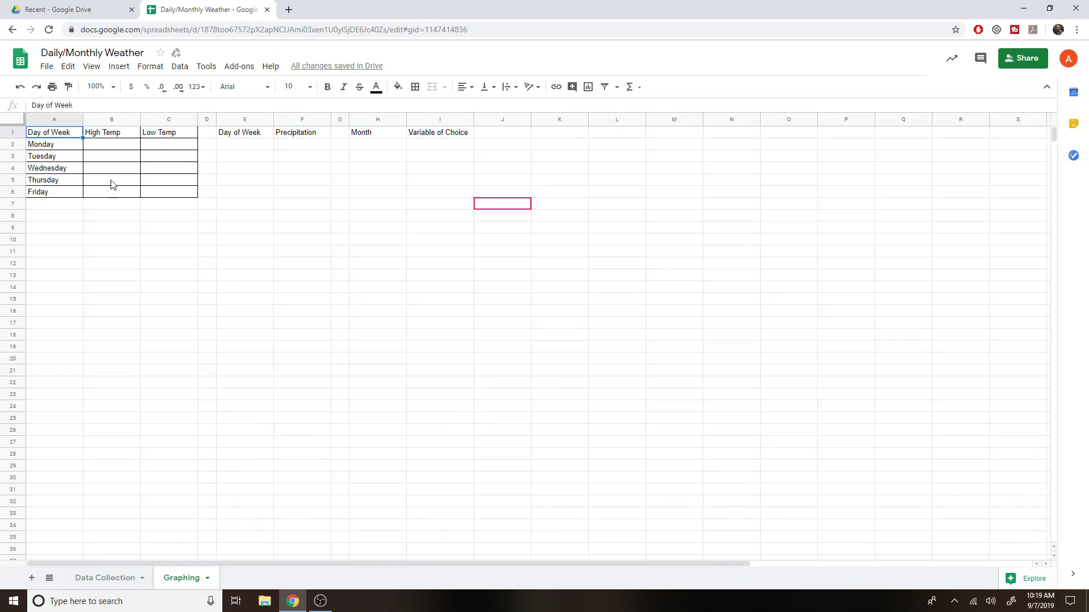
pyautogui.click(121, 580)
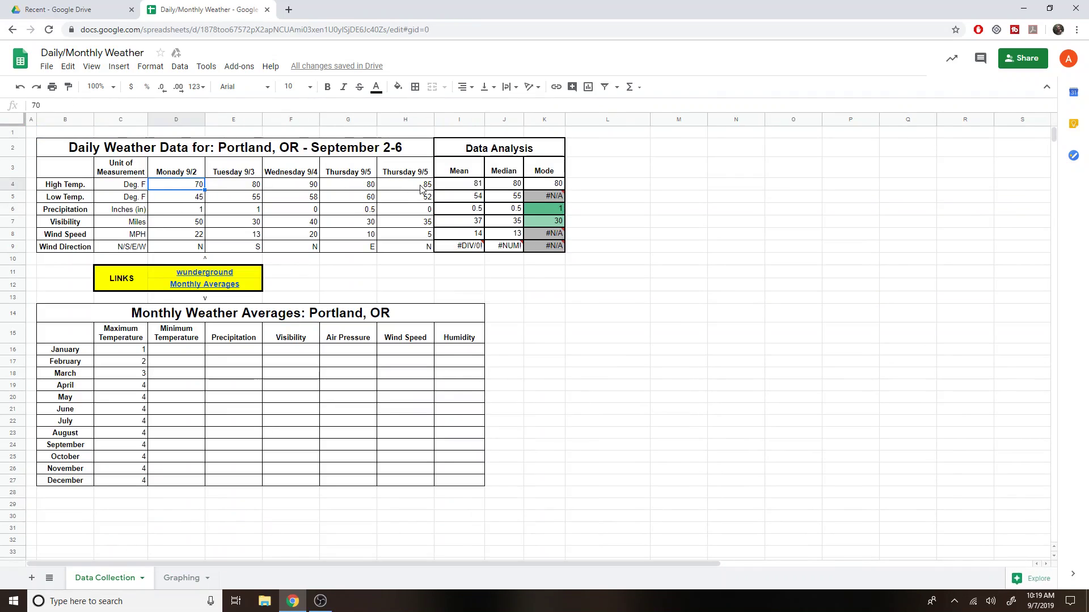
pyautogui.keyDown('shift'); pyautogui.click(413, 186); pyautogui.keyUp('shift')
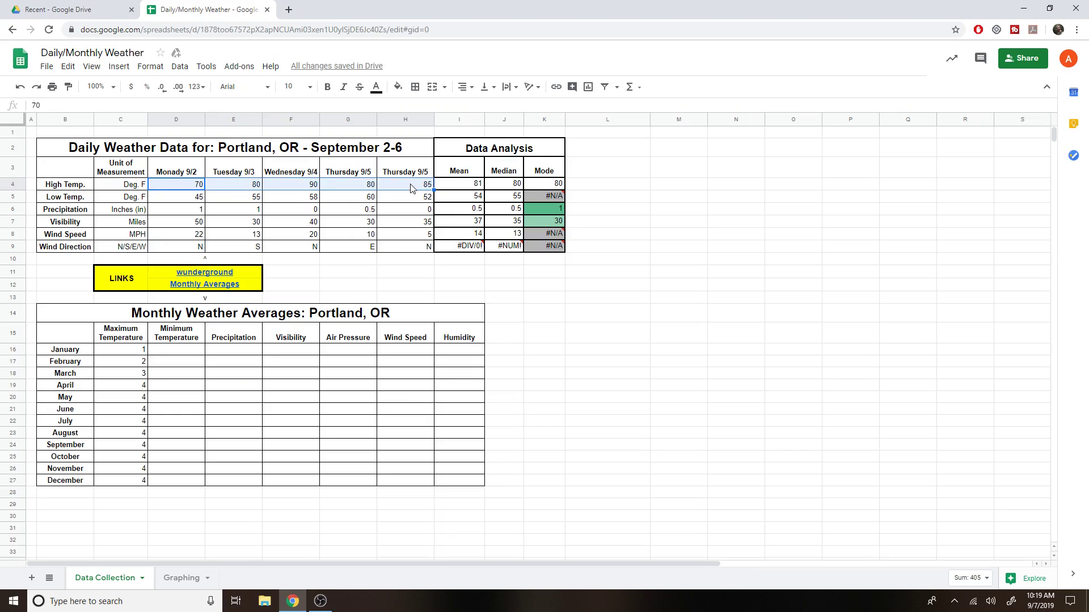
pyautogui.click(179, 188)
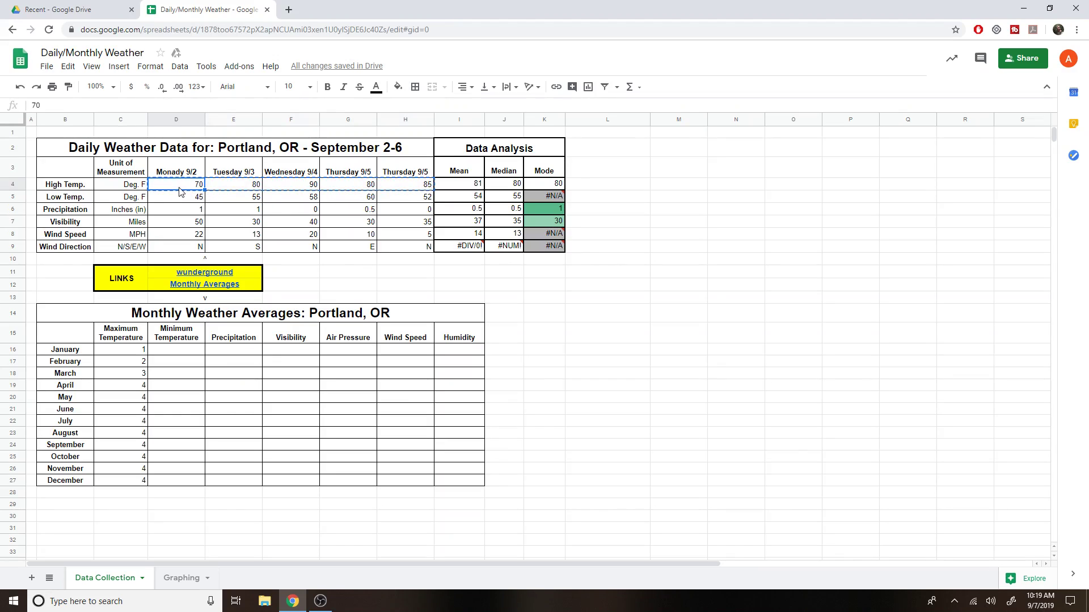
pyautogui.keyDown('shift'); pyautogui.click(406, 187); pyautogui.keyUp('shift')
pyautogui.hotkey('ctrl', 'c')
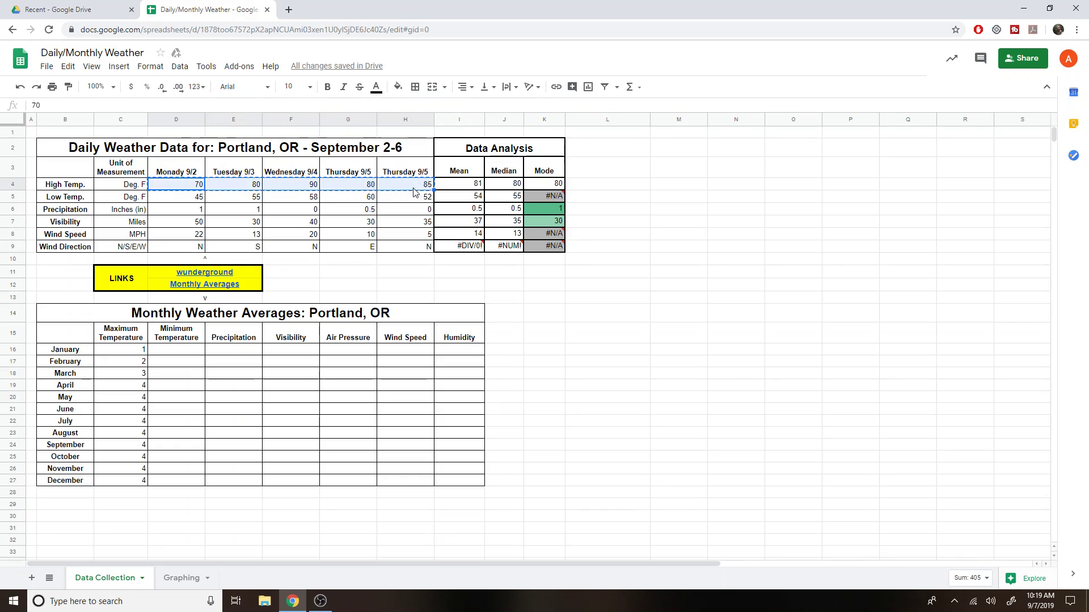
# Step: Paste the copied values transposed into the High Temp column of the Graphing sheet, starting at B2
pyautogui.click(191, 579)
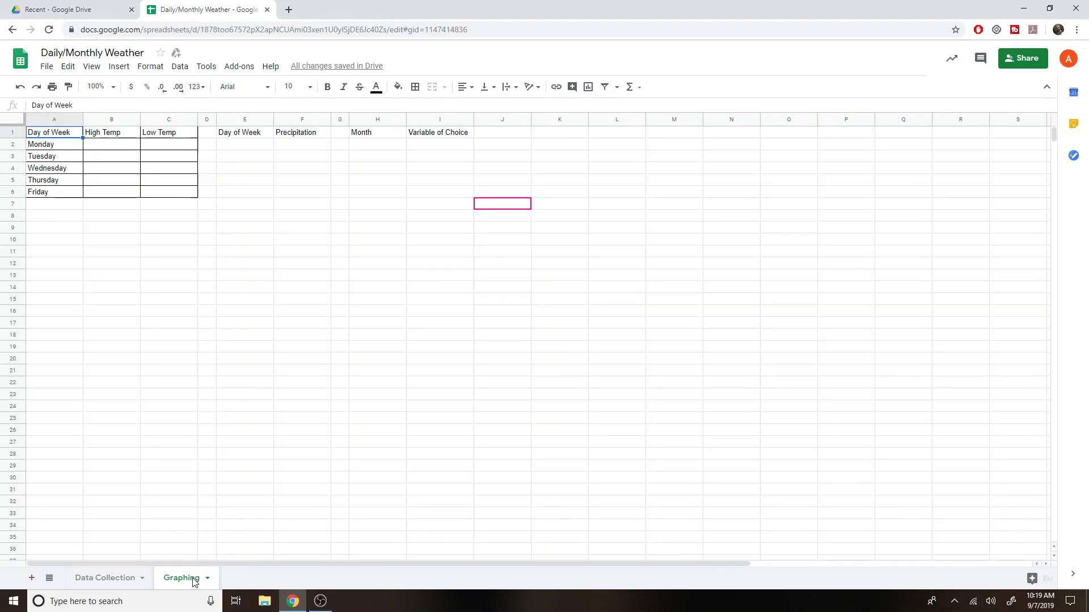
pyautogui.click(109, 148)
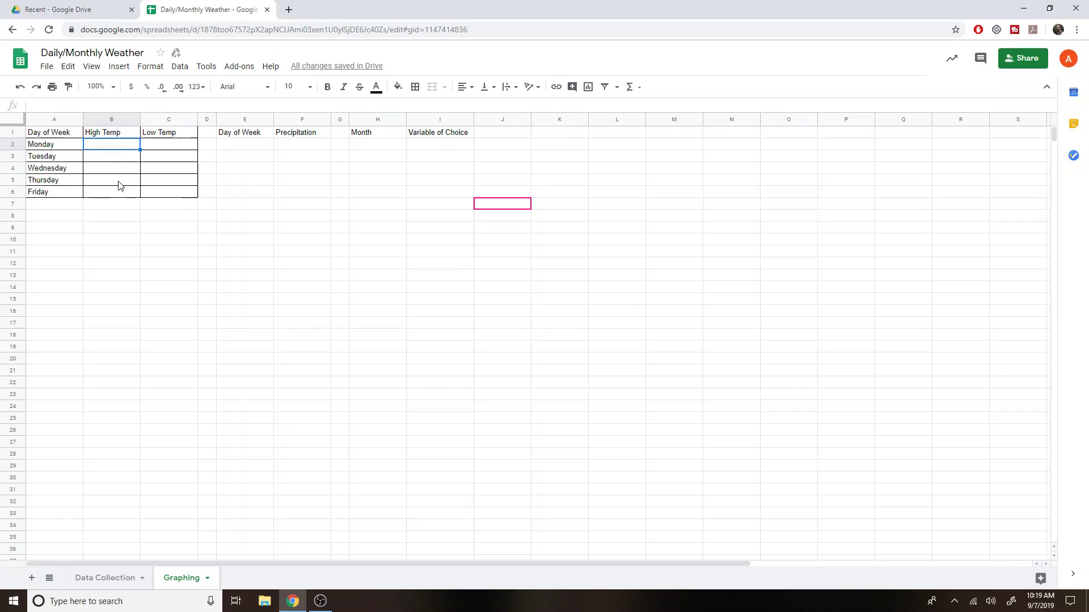
pyautogui.rightClick(122, 149)
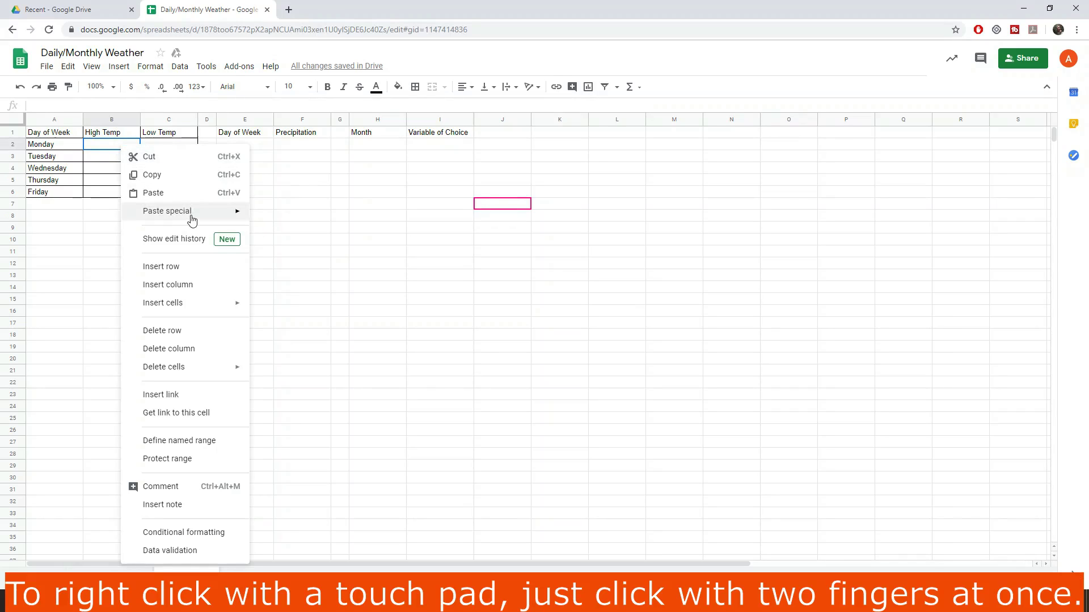
pyautogui.moveTo(191, 220)
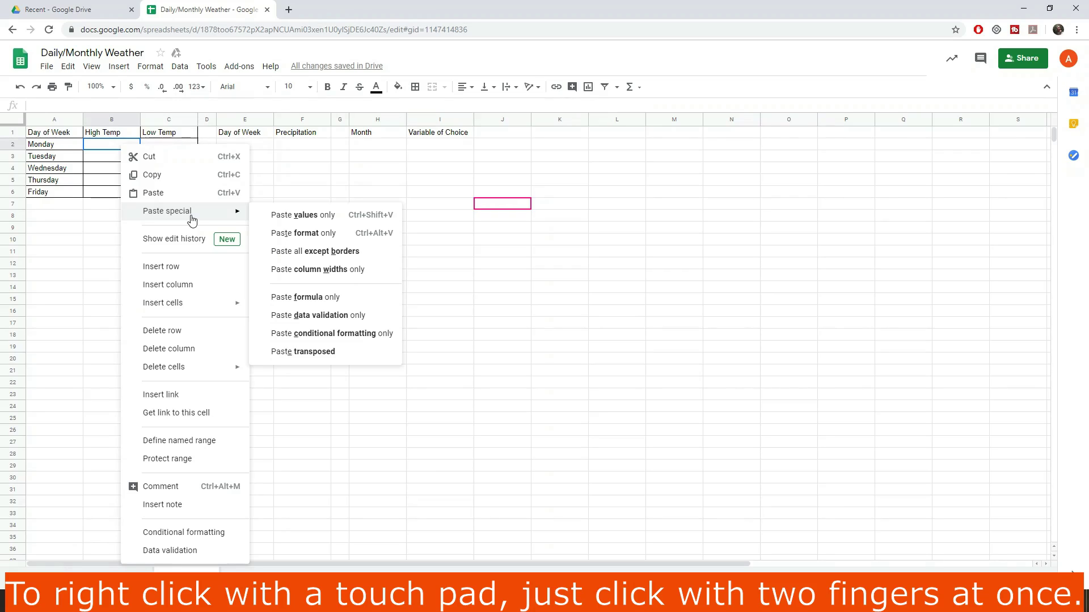
pyautogui.click(303, 352)
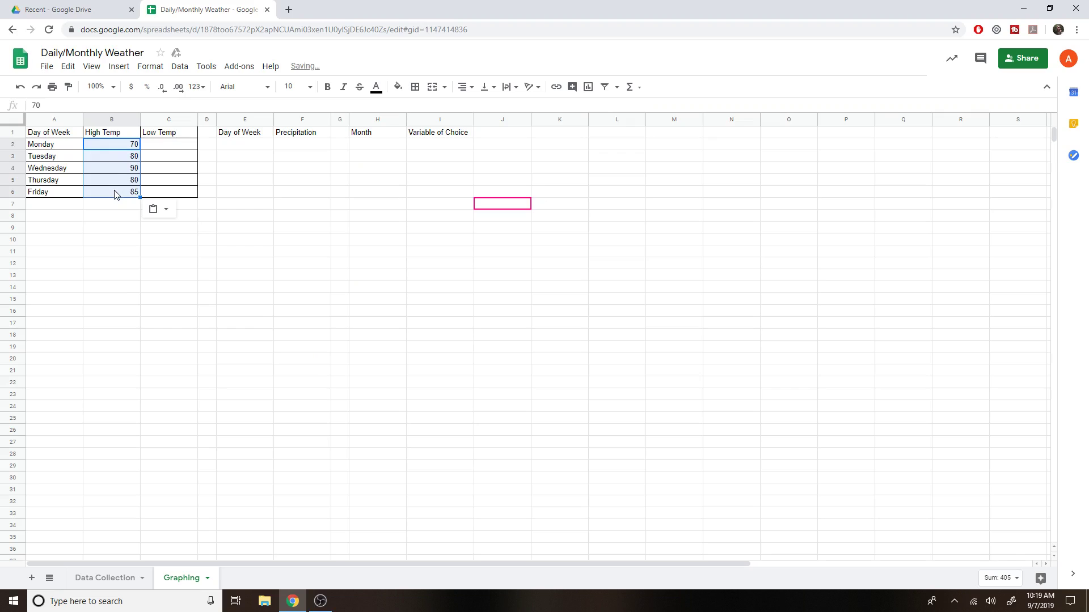
pyautogui.click(177, 148)
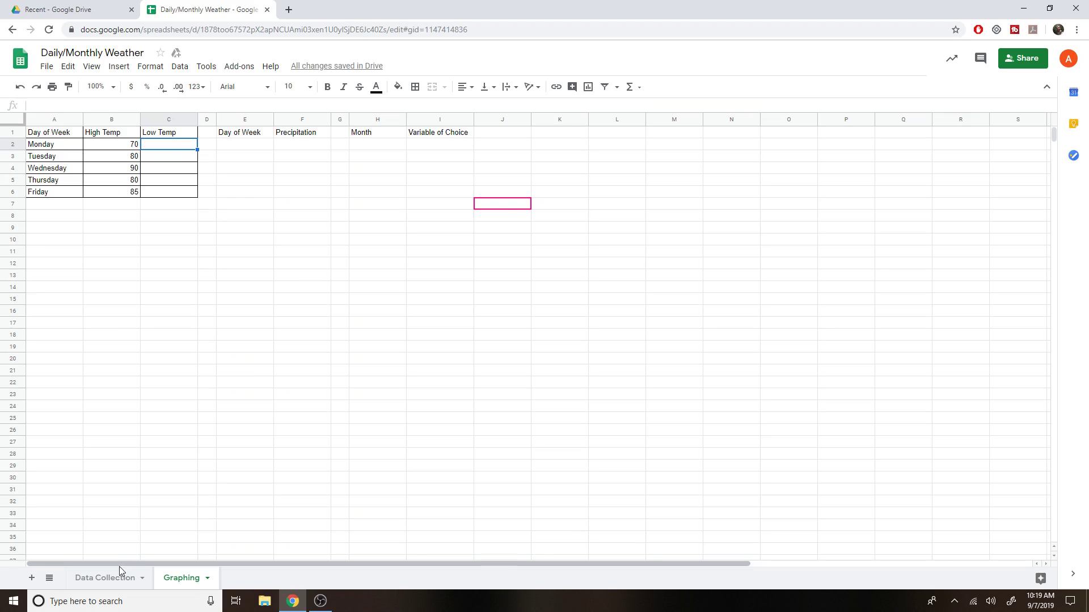
pyautogui.click(109, 578)
pyautogui.click(185, 187)
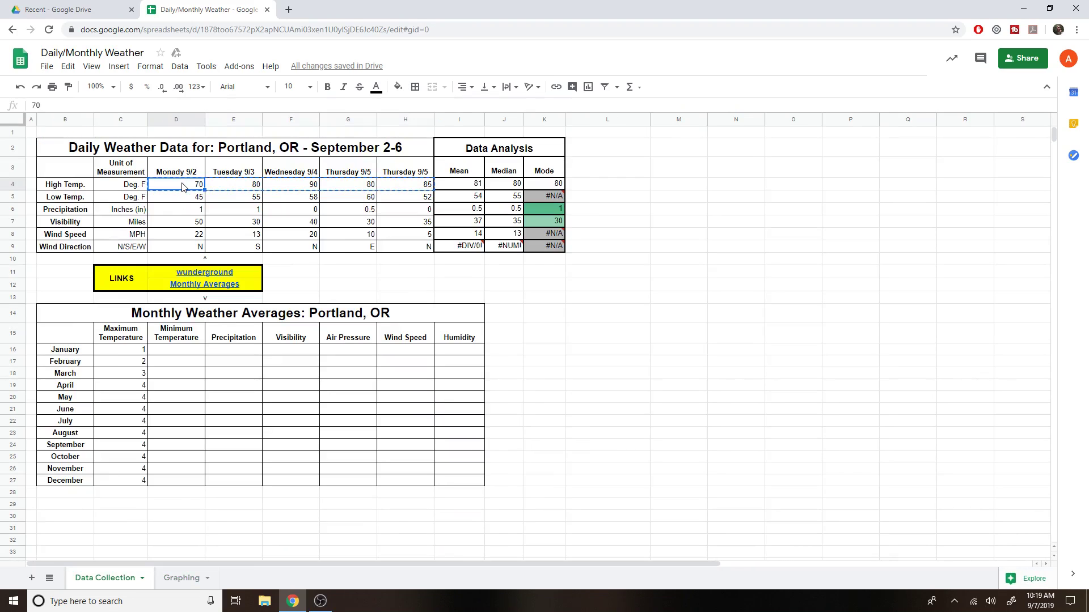
pyautogui.click(181, 578)
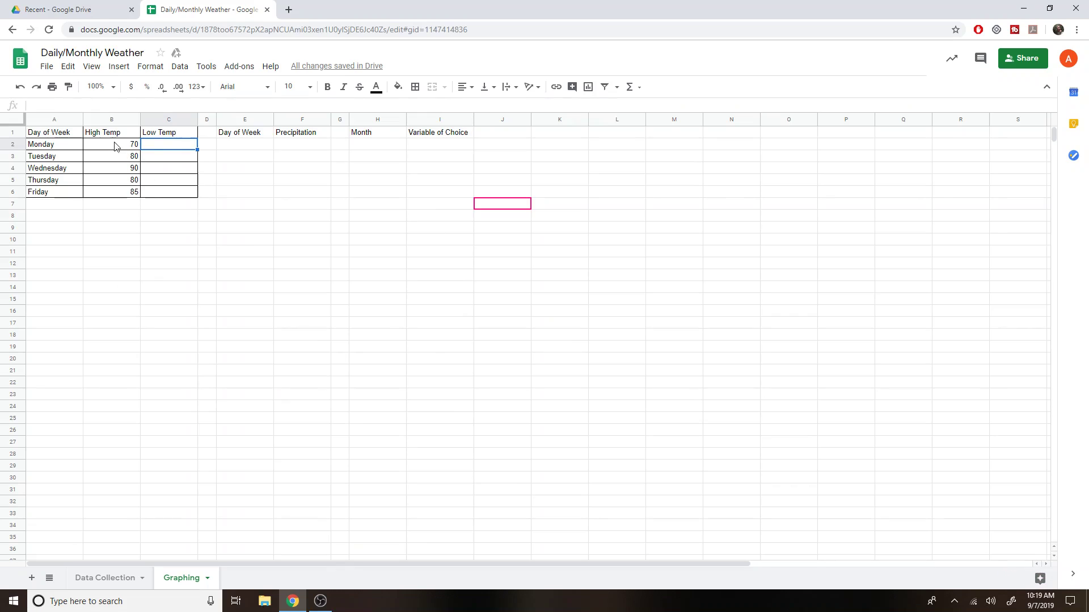
pyautogui.click(124, 578)
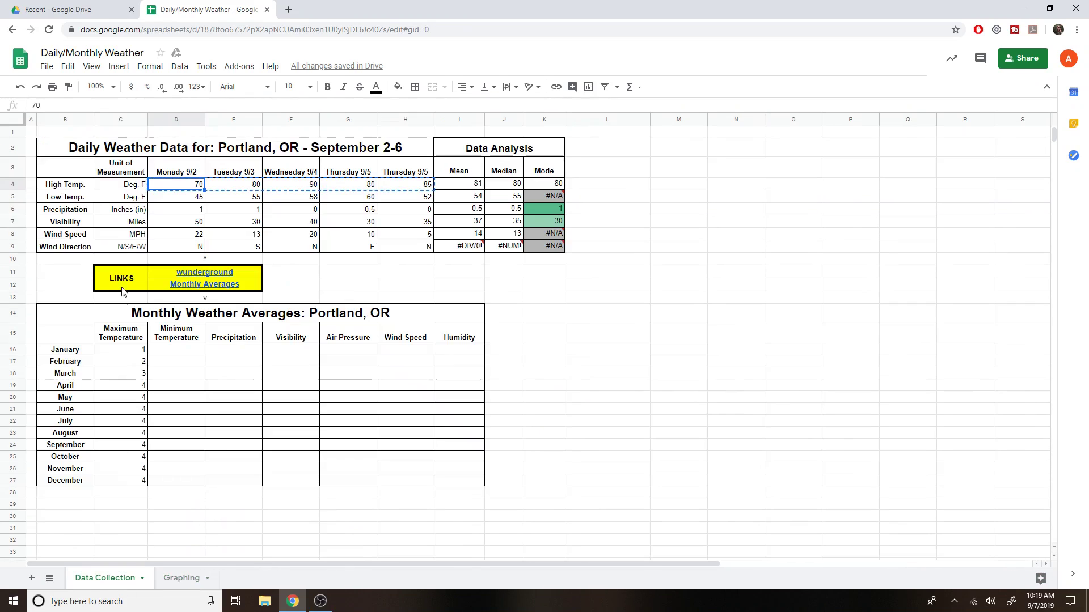
pyautogui.click(181, 578)
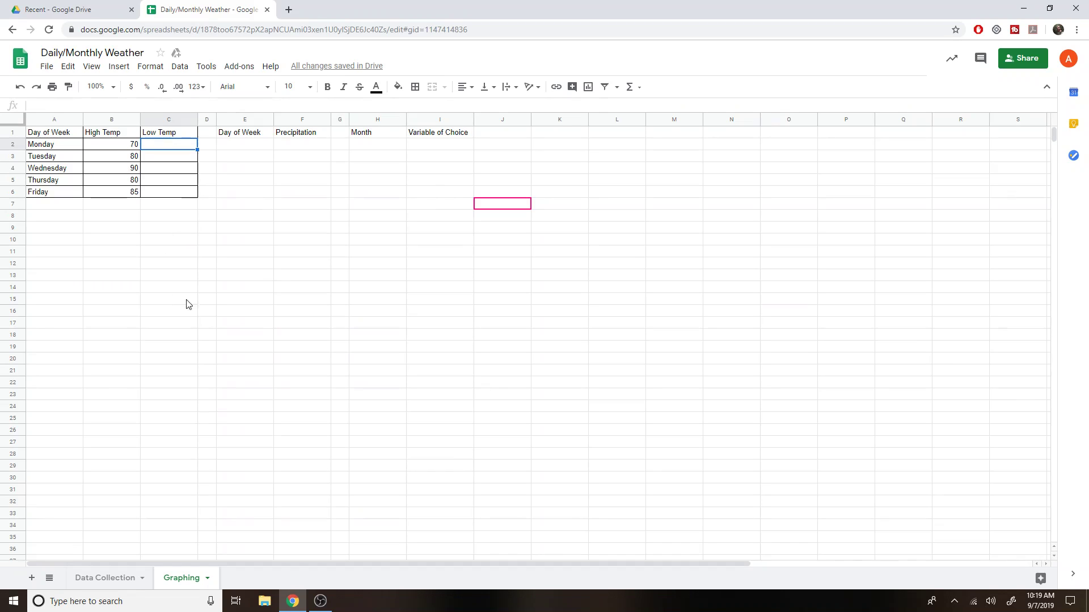
# Step: Copy the five daily Low Temp. values, D5:H5, on the Data Collection sheet
pyautogui.click(106, 578)
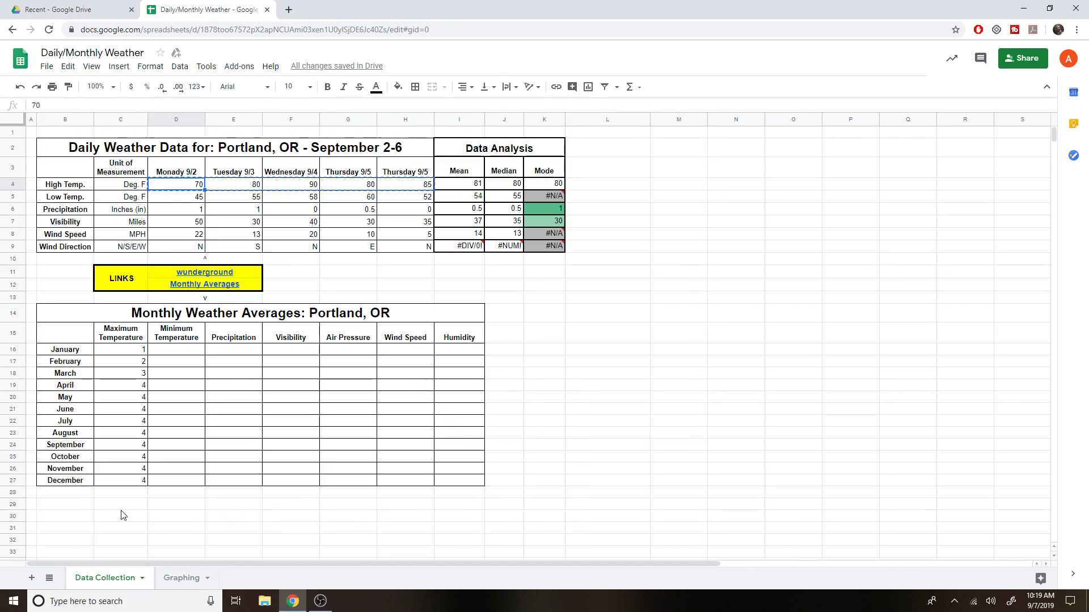
pyautogui.click(174, 202)
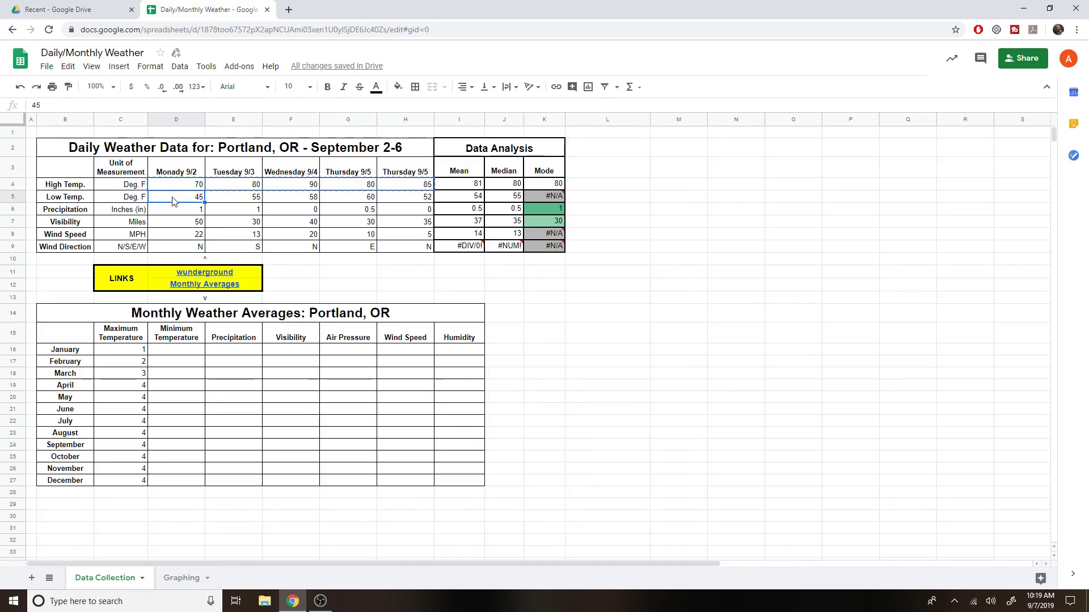
pyautogui.keyDown('shift'); pyautogui.click(412, 204); pyautogui.keyUp('shift')
pyautogui.hotkey('ctrl', 'c')
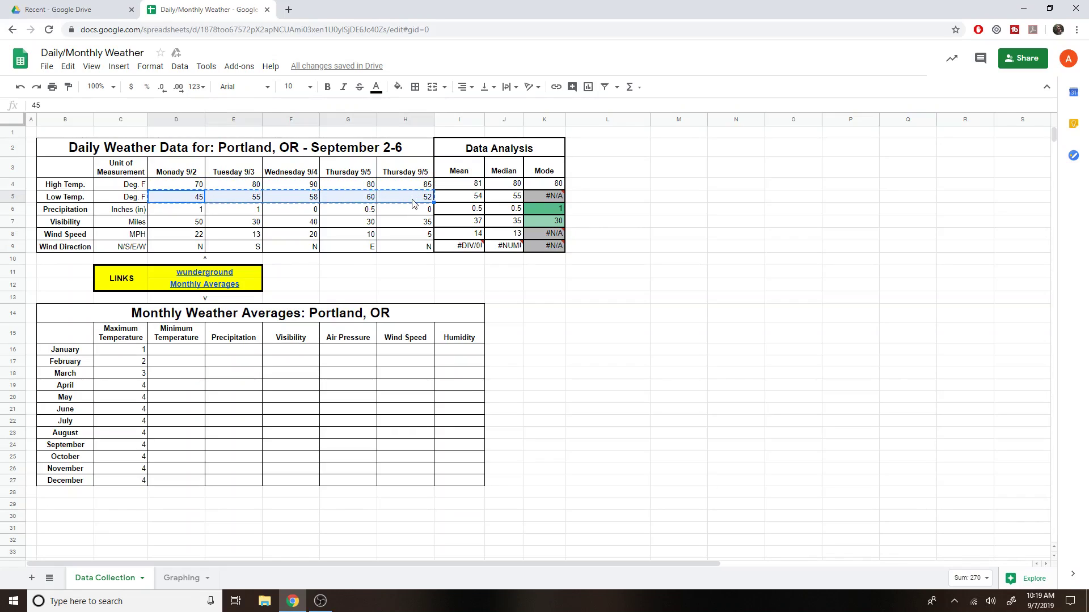
# Step: Paste the copied values transposed into the Low Temp column of the Graphing sheet, starting at C2
pyautogui.click(190, 579)
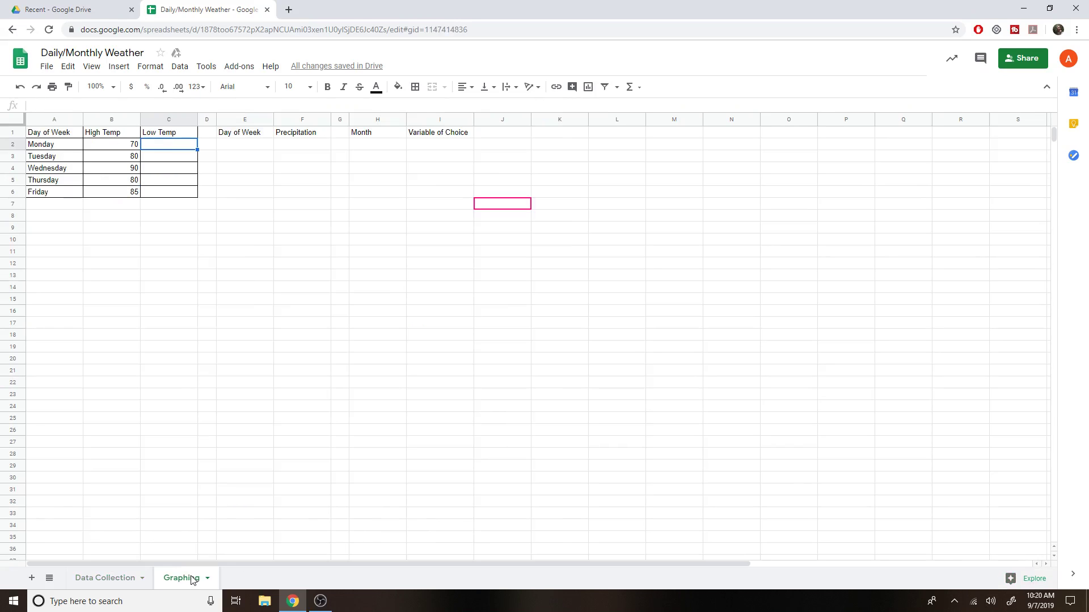
pyautogui.rightClick(177, 148)
pyautogui.moveTo(224, 211)
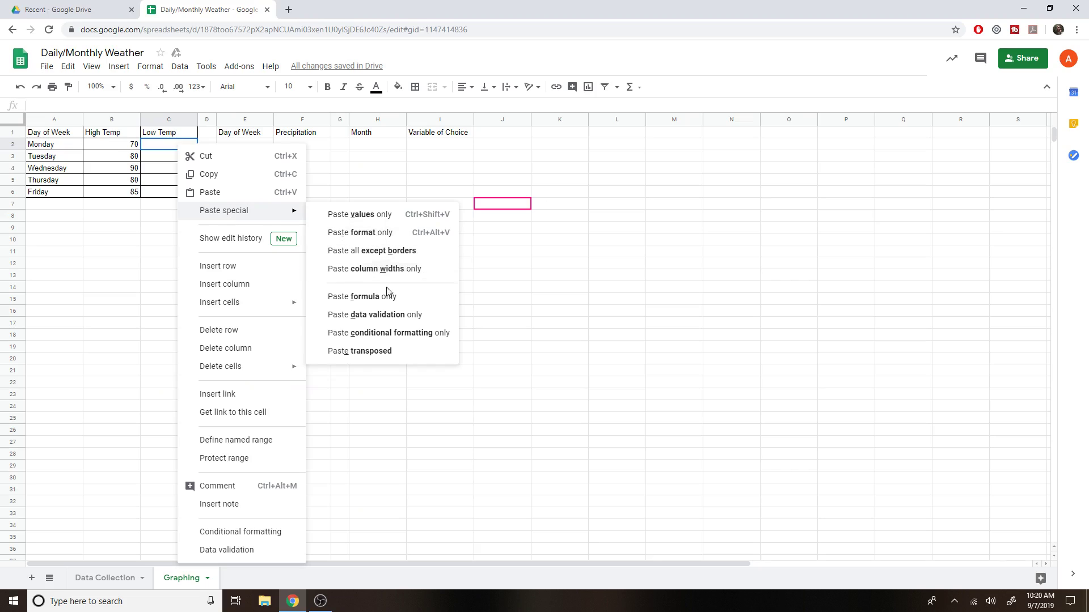
pyautogui.click(386, 353)
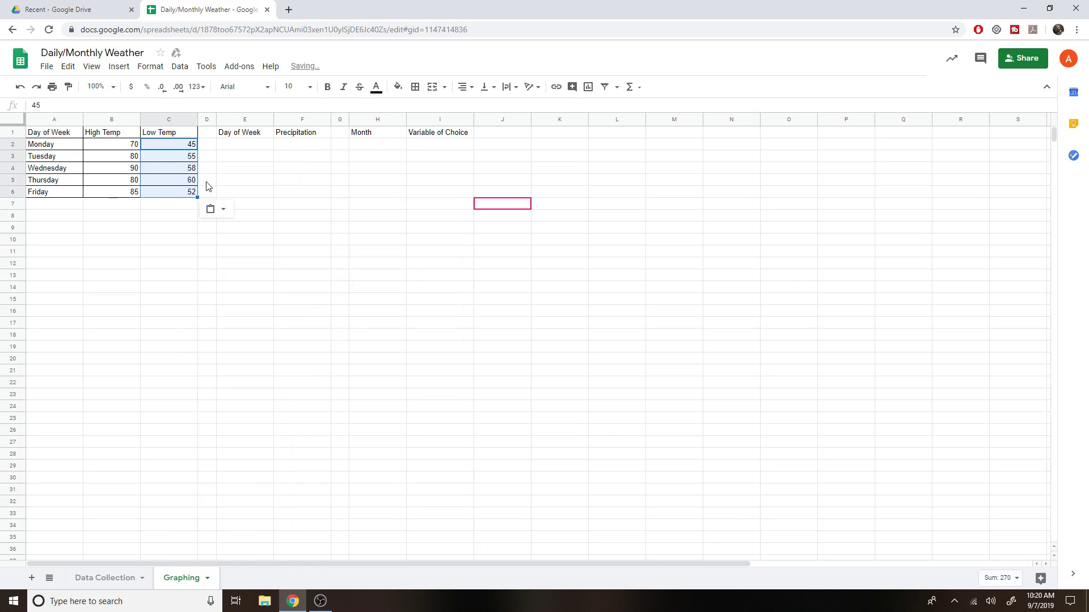
pyautogui.click(207, 149)
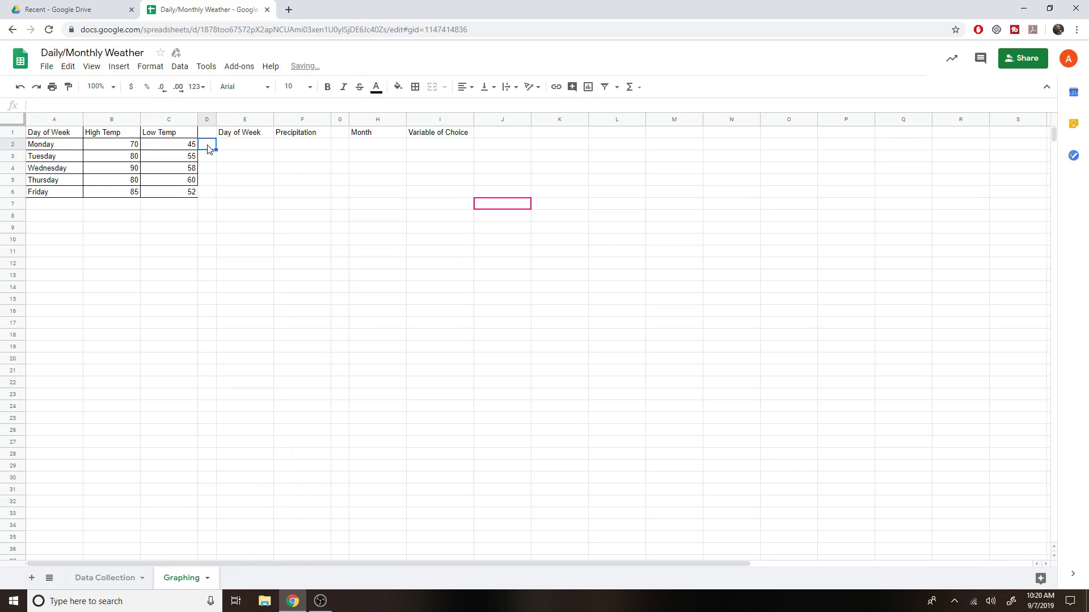
# Step: Insert a column chart of the temperature table, A1:C6, and place it below the table at the sheet's left edge
pyautogui.click(61, 136)
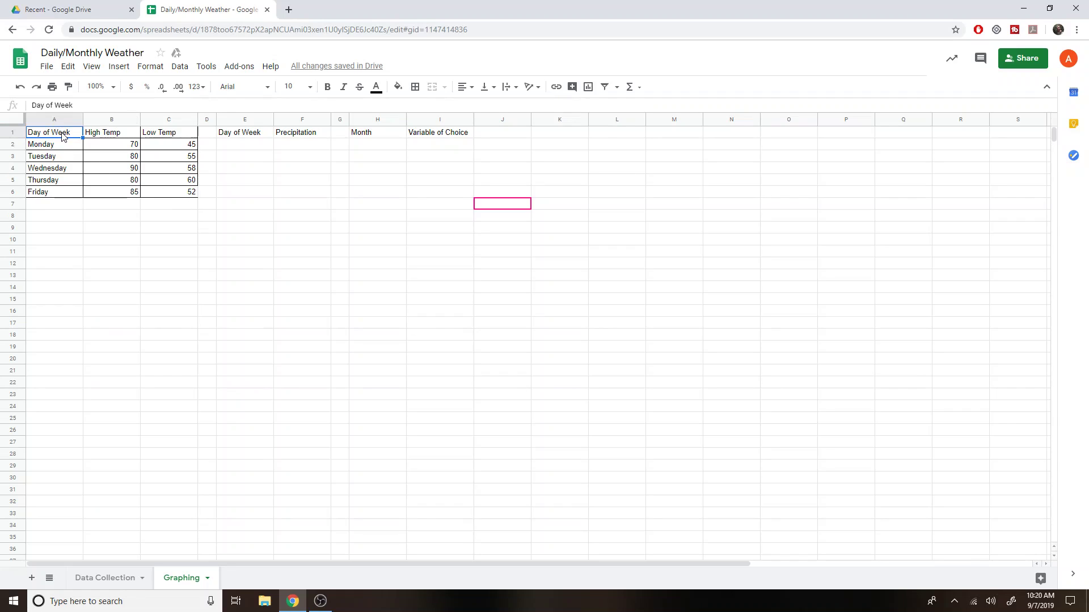
pyautogui.keyDown('shift'); pyautogui.click(170, 193); pyautogui.keyUp('shift')
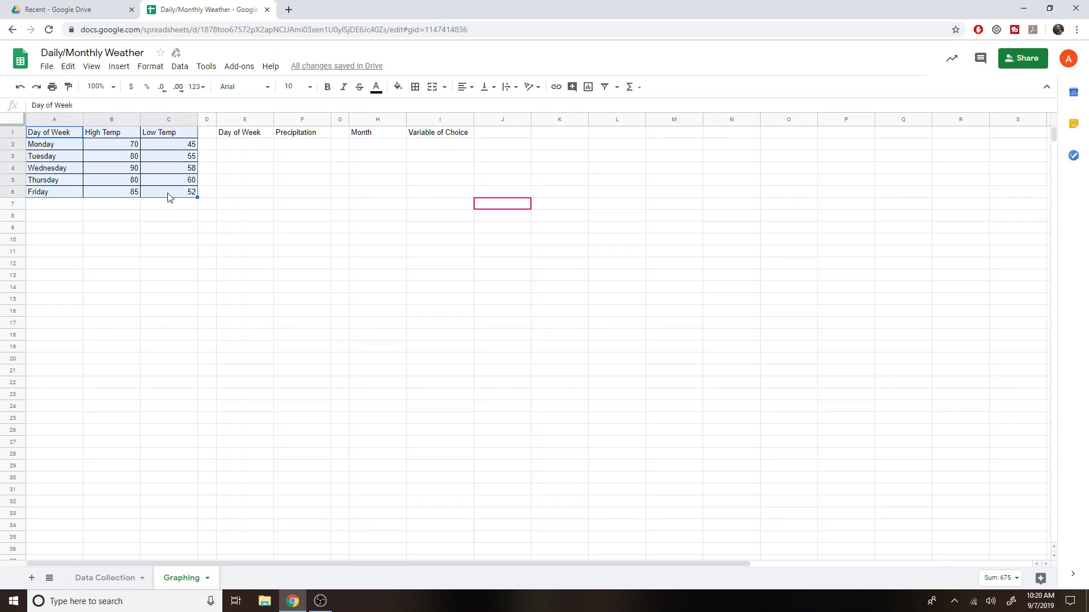
pyautogui.click(66, 134)
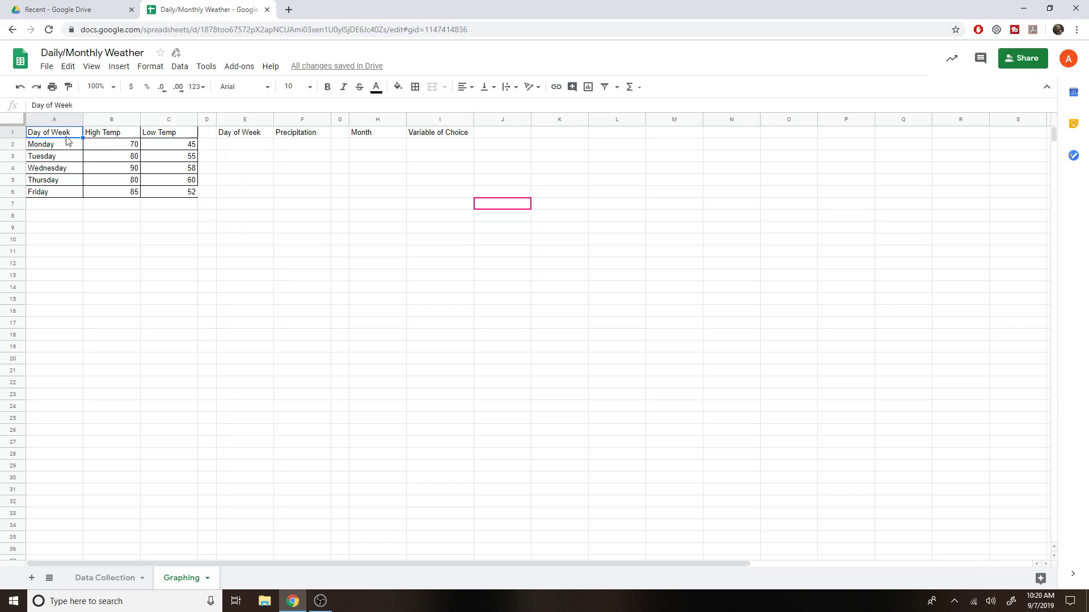
pyautogui.keyDown('shift'); pyautogui.click(174, 194); pyautogui.keyUp('shift')
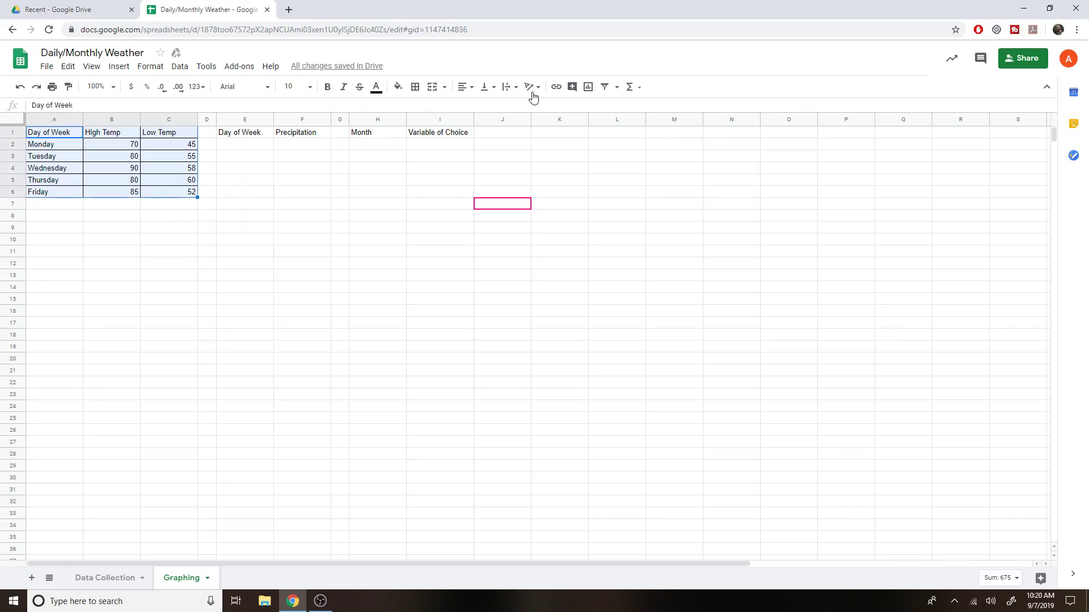
pyautogui.click(589, 88)
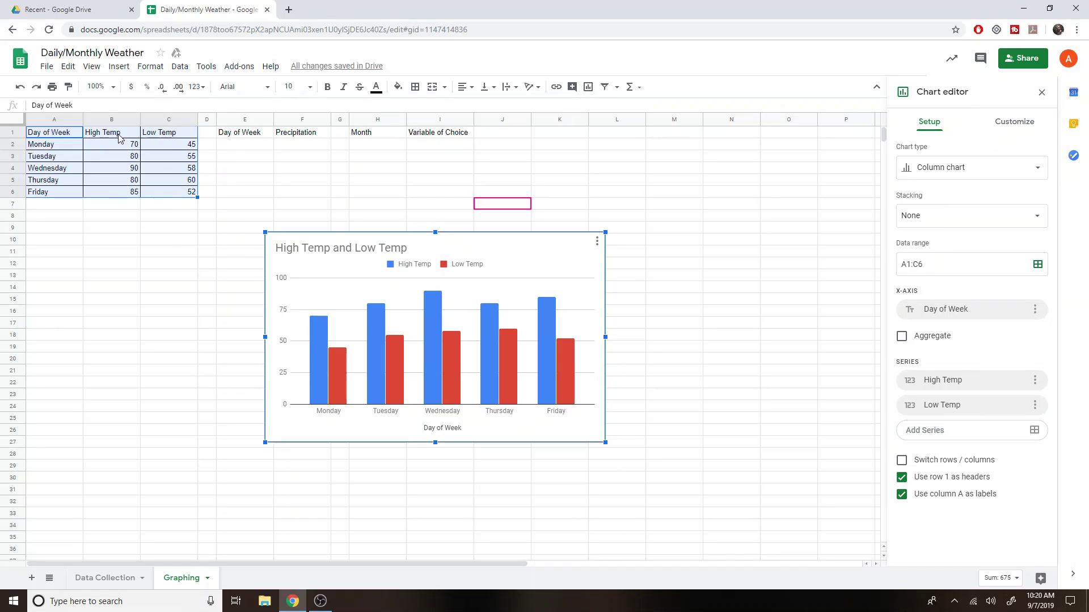
pyautogui.moveTo(312, 365)
pyautogui.moveTo(432, 322)
pyautogui.moveTo(584, 273); pyautogui.dragTo(350, 263)
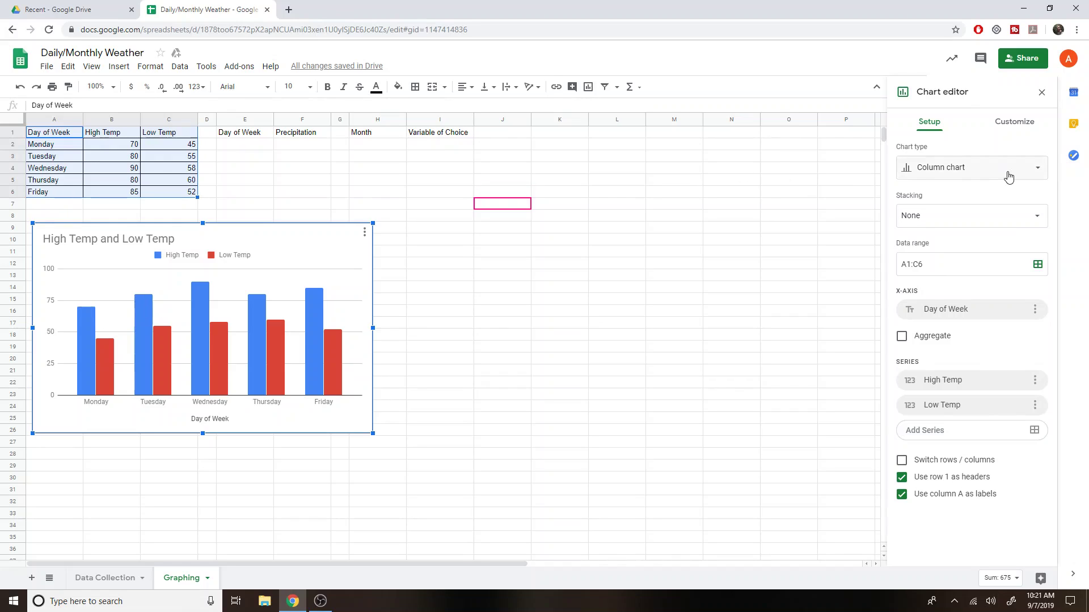
# Step: Set the chart's vertical axis title to "Temperature (F)", correcting the spelling of Temperature
pyautogui.click(1027, 130)
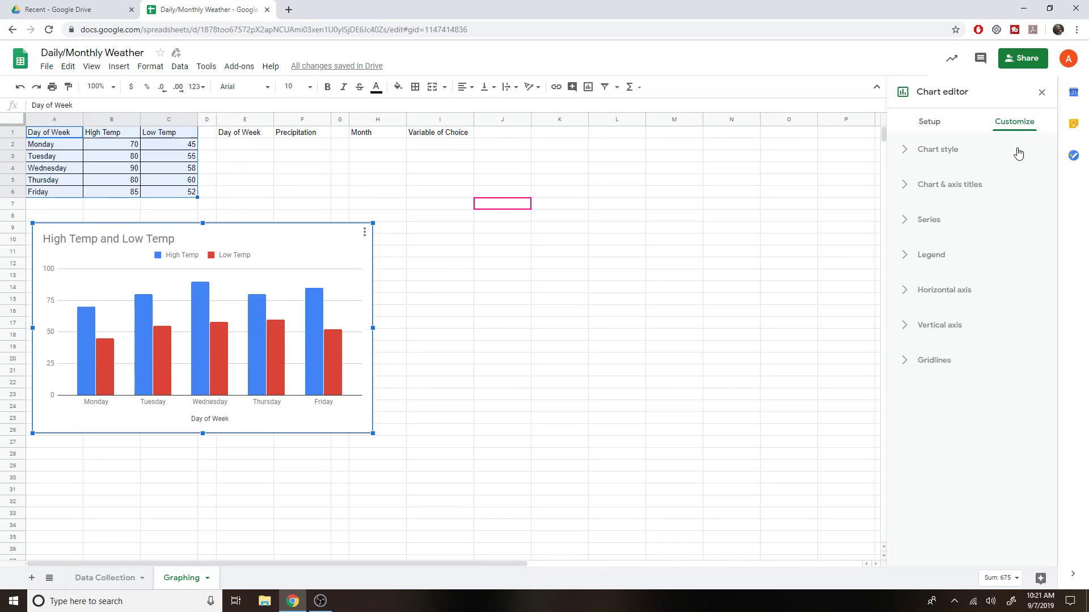
pyautogui.click(969, 189)
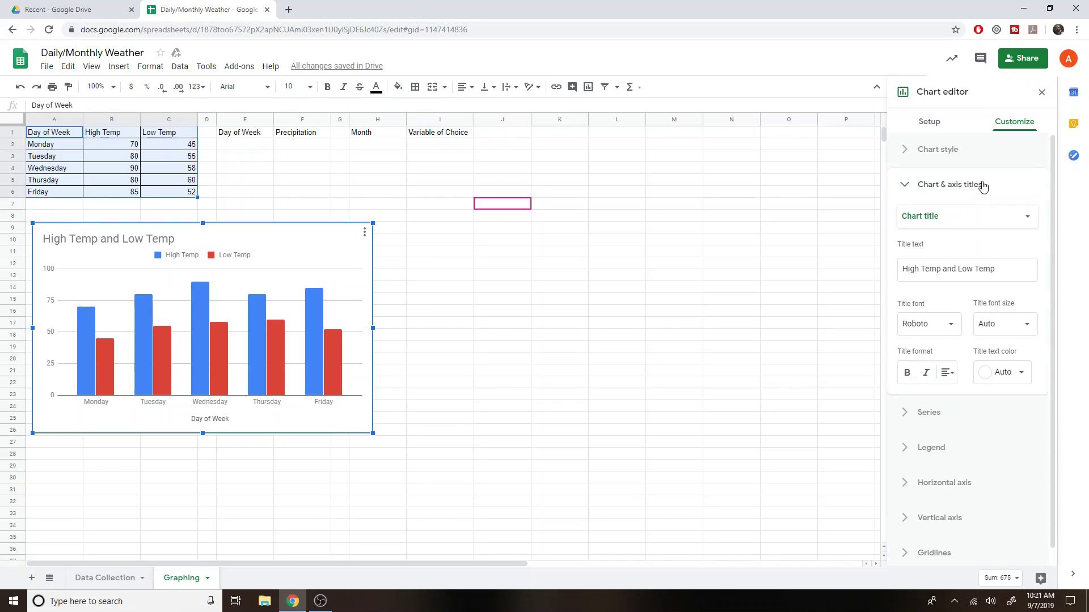
pyautogui.click(974, 218)
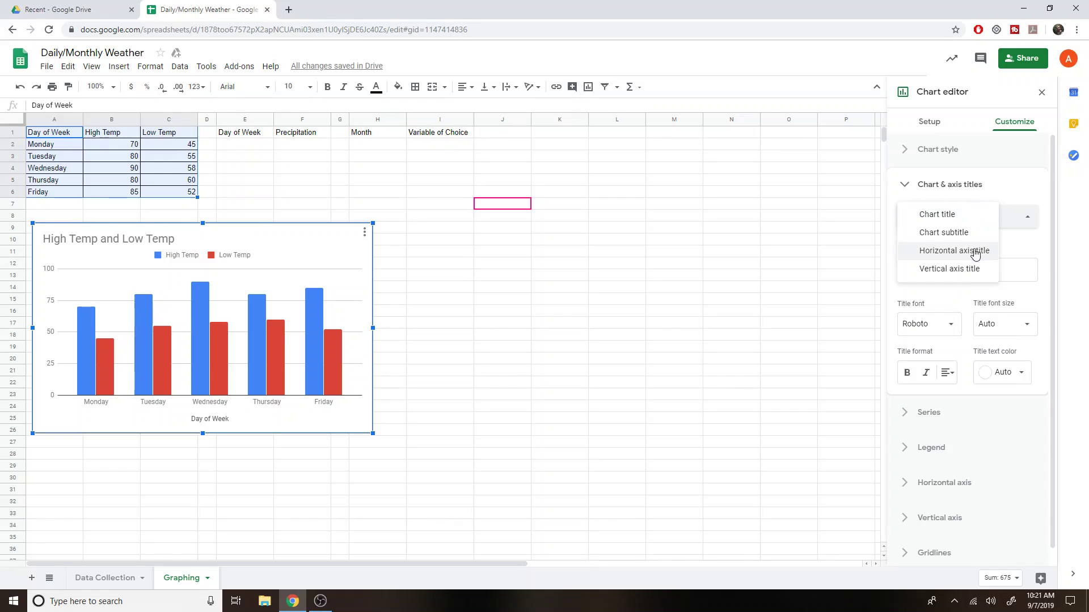
pyautogui.click(968, 269)
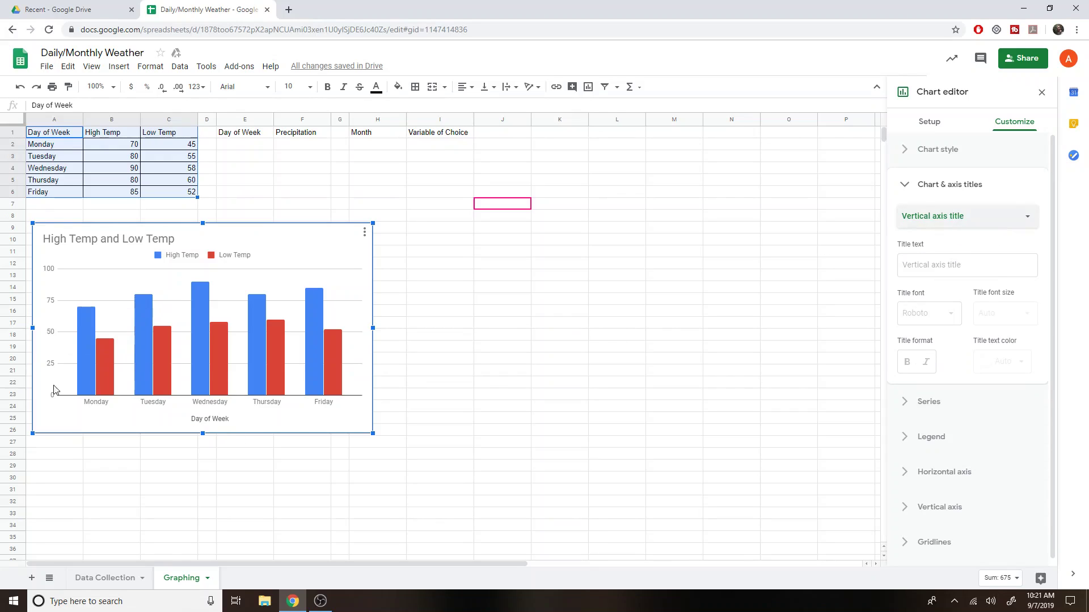
pyautogui.click(937, 269)
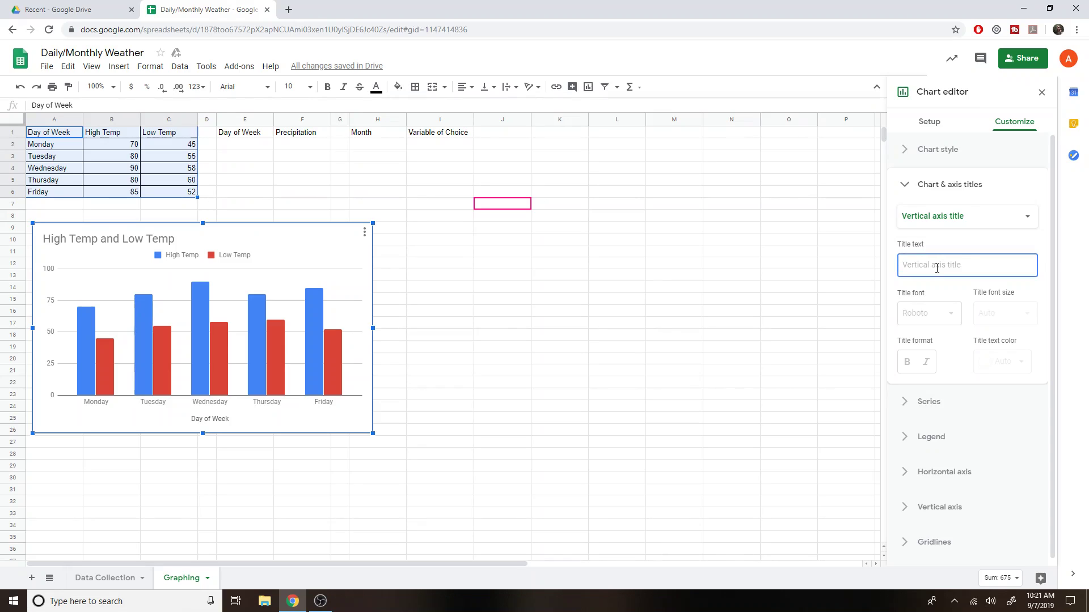
pyautogui.write('Temprature (F')
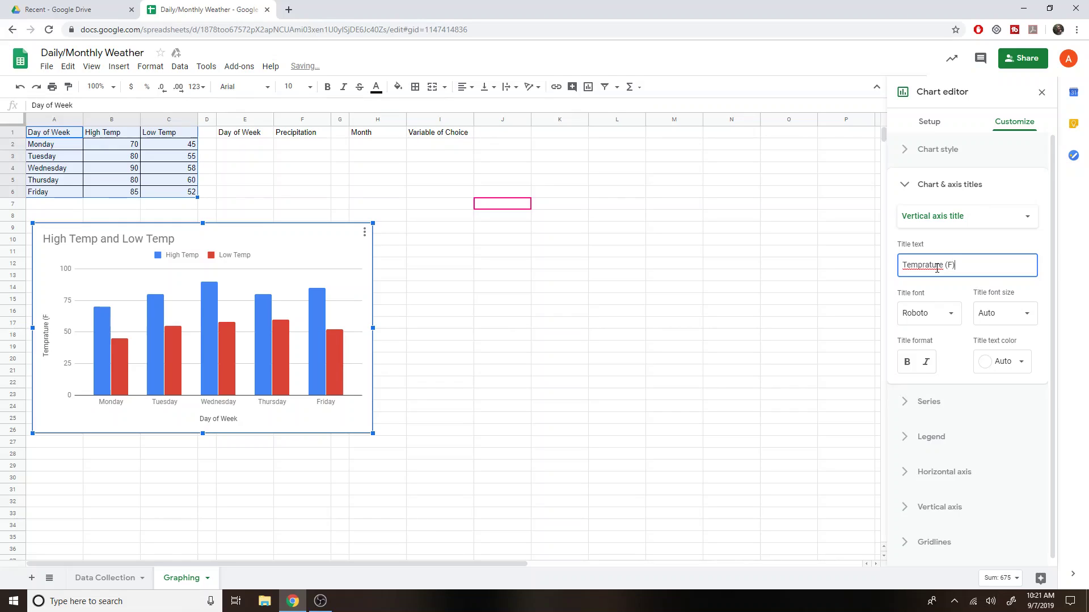
pyautogui.rightClick(937, 268)
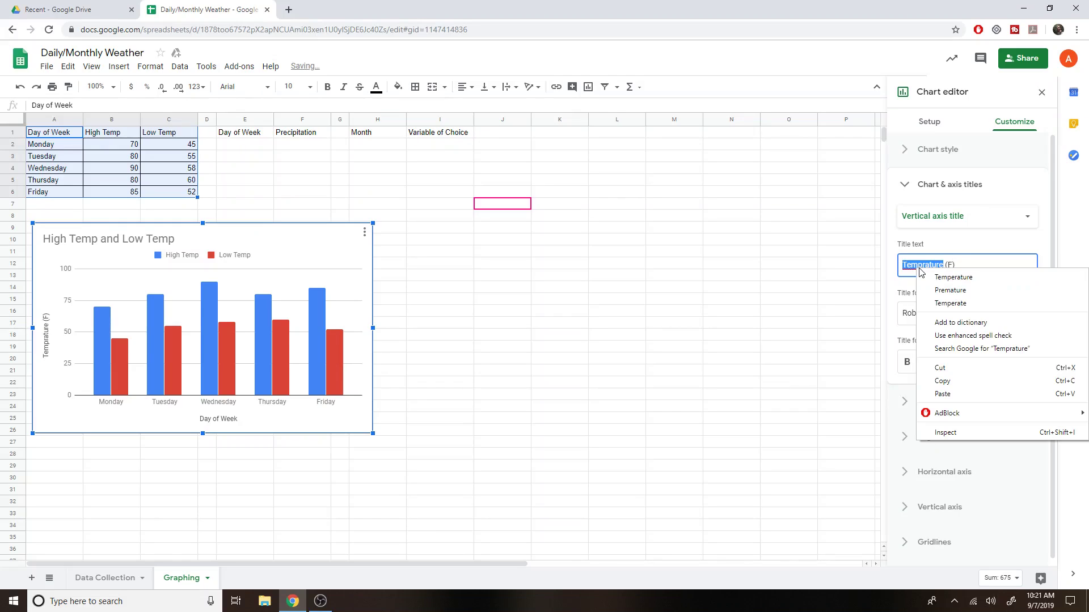
pyautogui.click(957, 280)
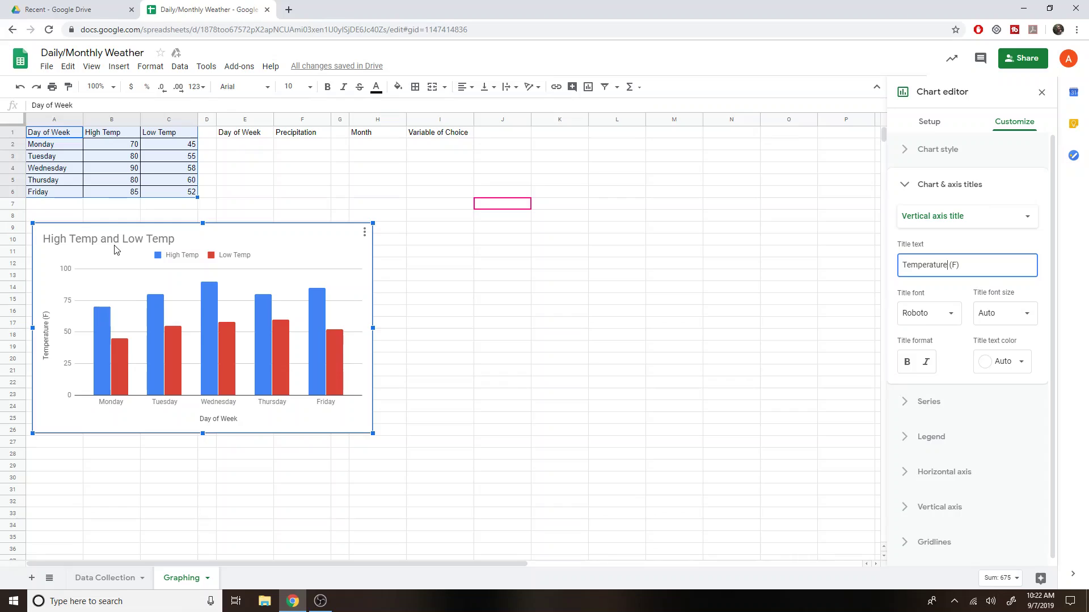
# Step: Extend the chart title to read "High Temp and Low Temp Last Week"
pyautogui.click(174, 241)
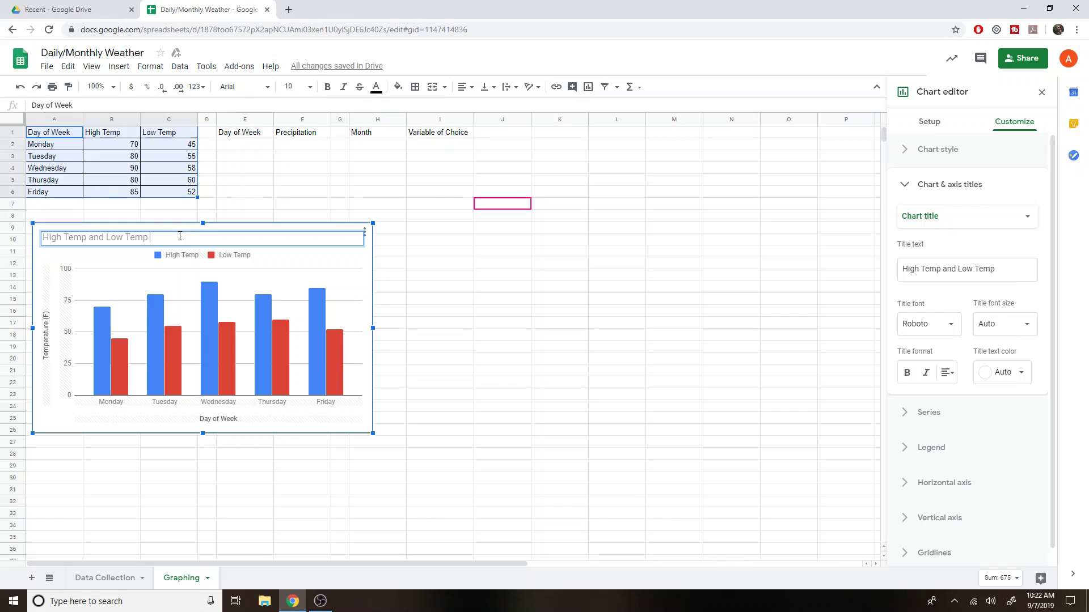
pyautogui.write('Last Week')
pyautogui.click(499, 395)
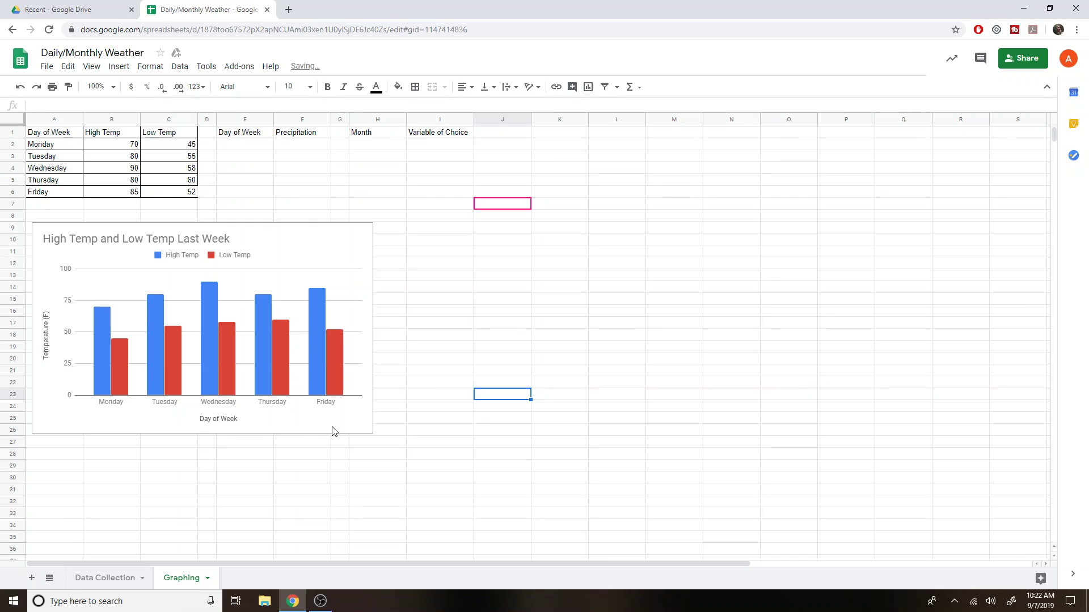
# Step: Shrink the temperature chart and place it at the left edge of the sheet, spanning about rows 18 to 30
pyautogui.click(359, 426)
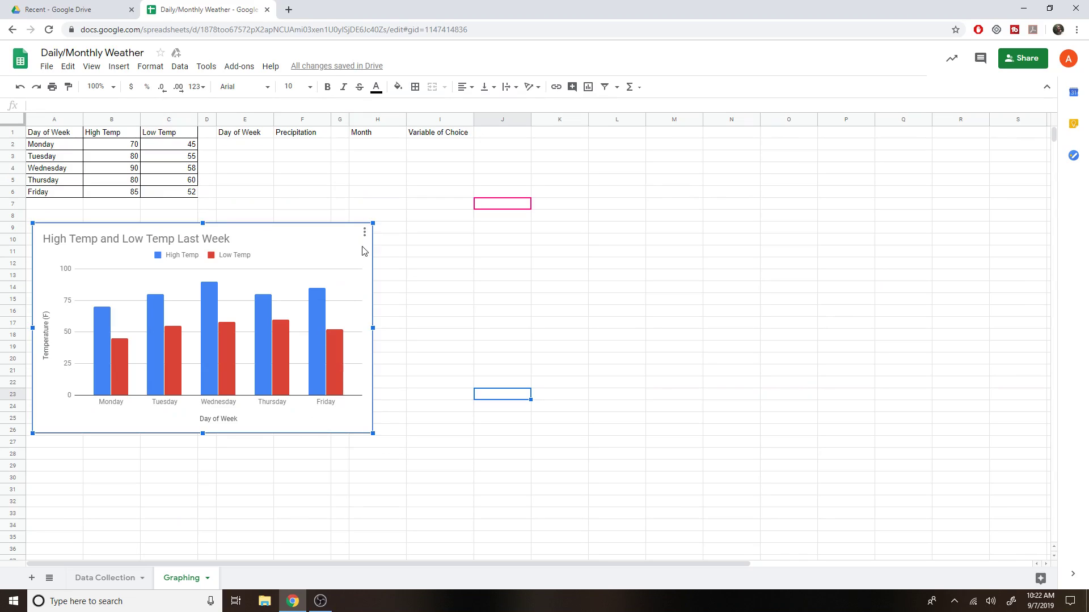
pyautogui.moveTo(363, 252); pyautogui.dragTo(340, 286)
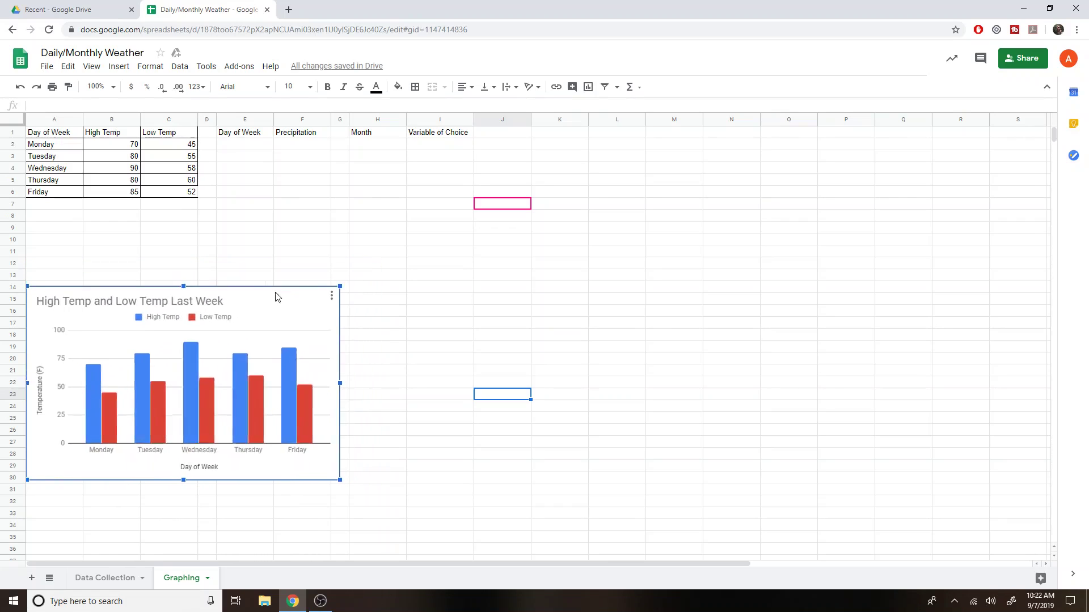
pyautogui.moveTo(277, 297); pyautogui.dragTo(262, 335)
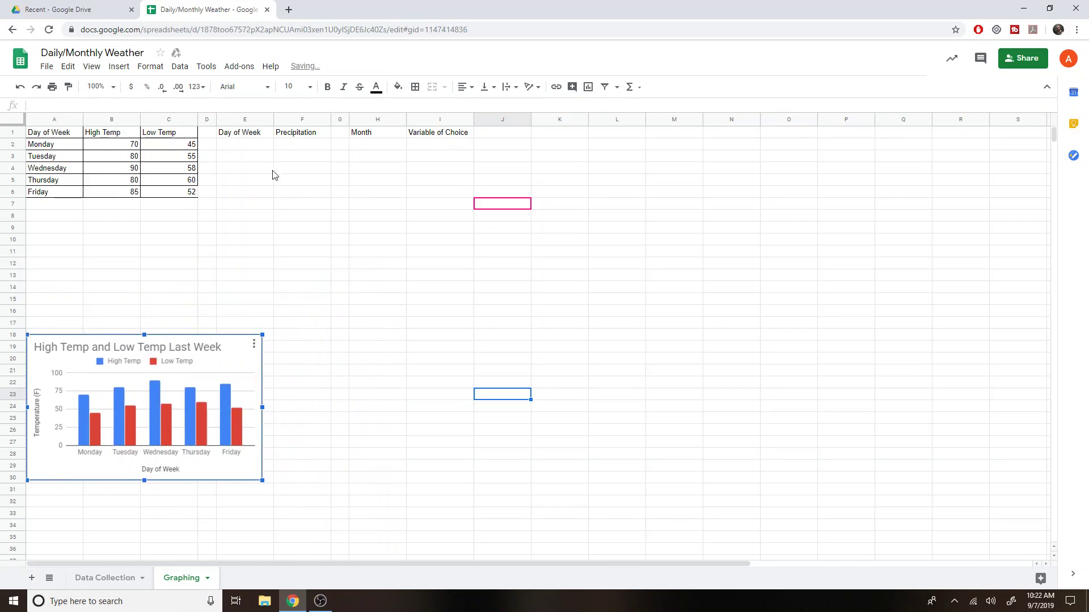
# Step: Apply all borders to the Day of Week and Precipitation table, E1:F6
pyautogui.click(255, 136)
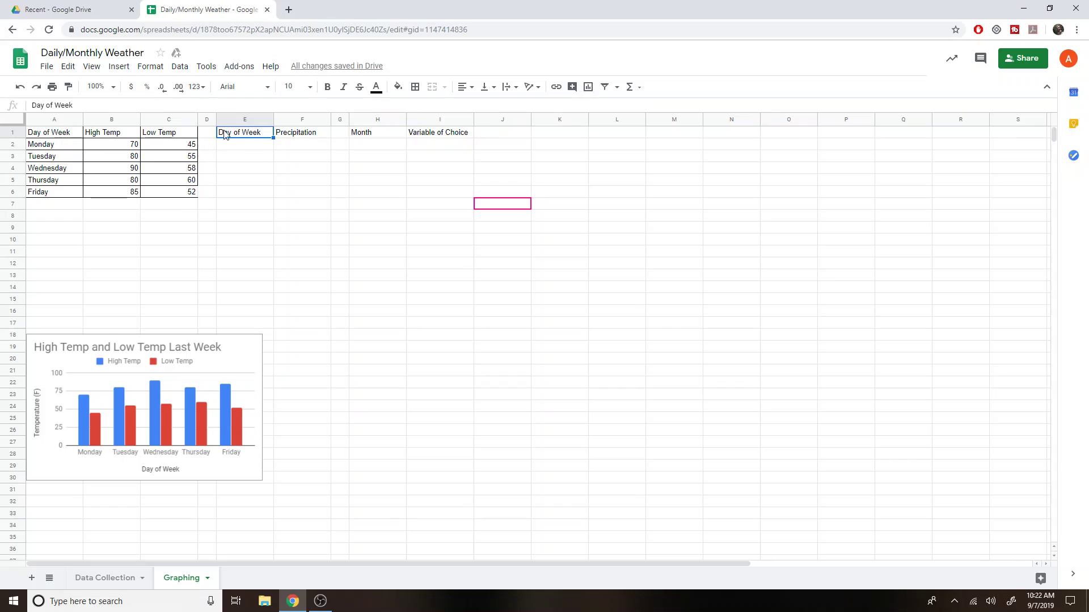
pyautogui.click(263, 145)
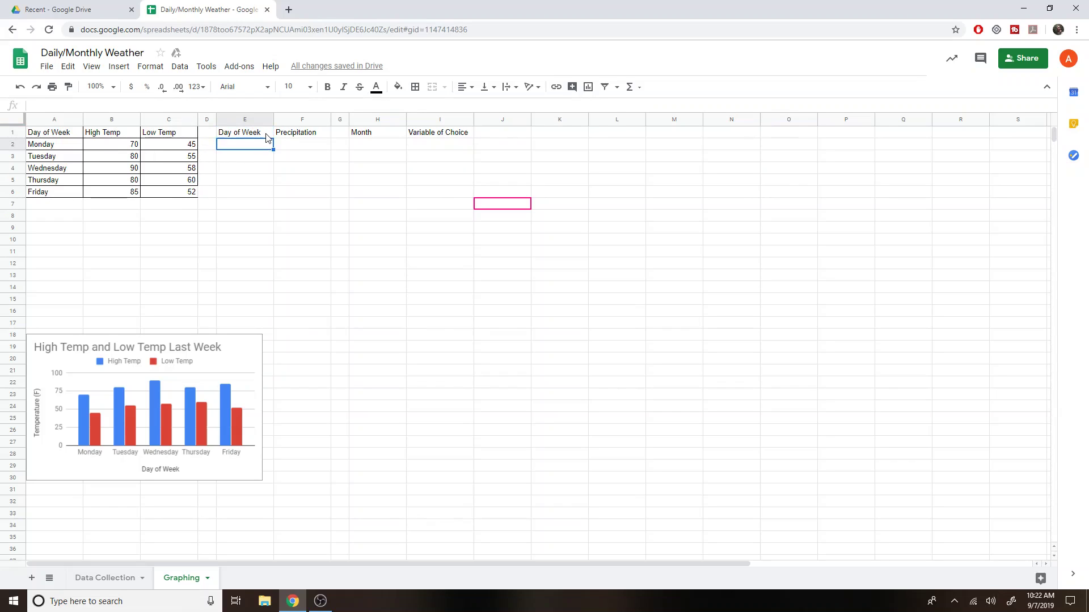
pyautogui.click(388, 226)
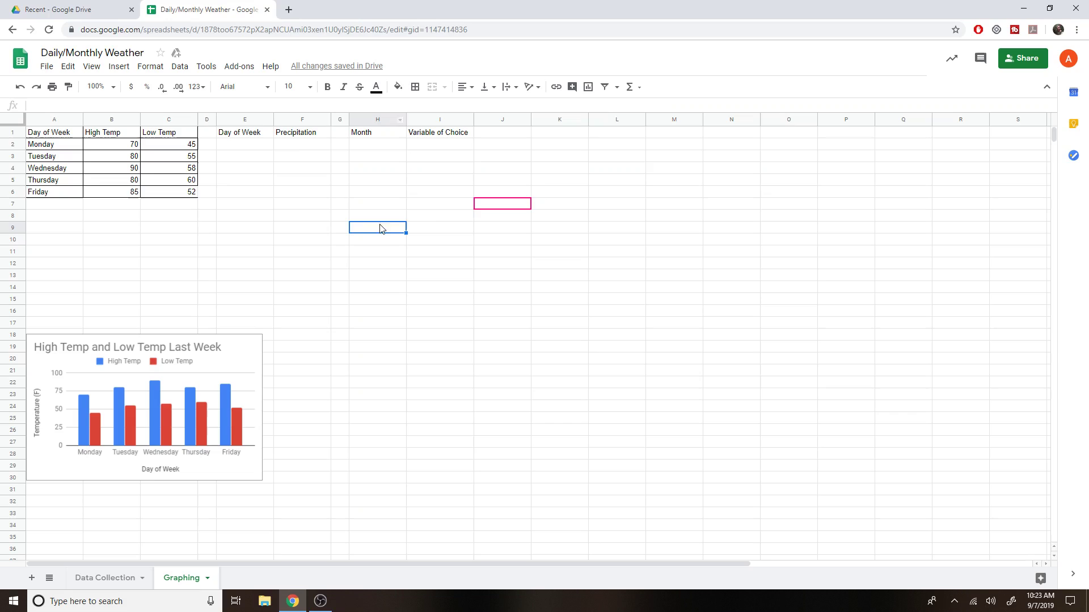
pyautogui.click(263, 136)
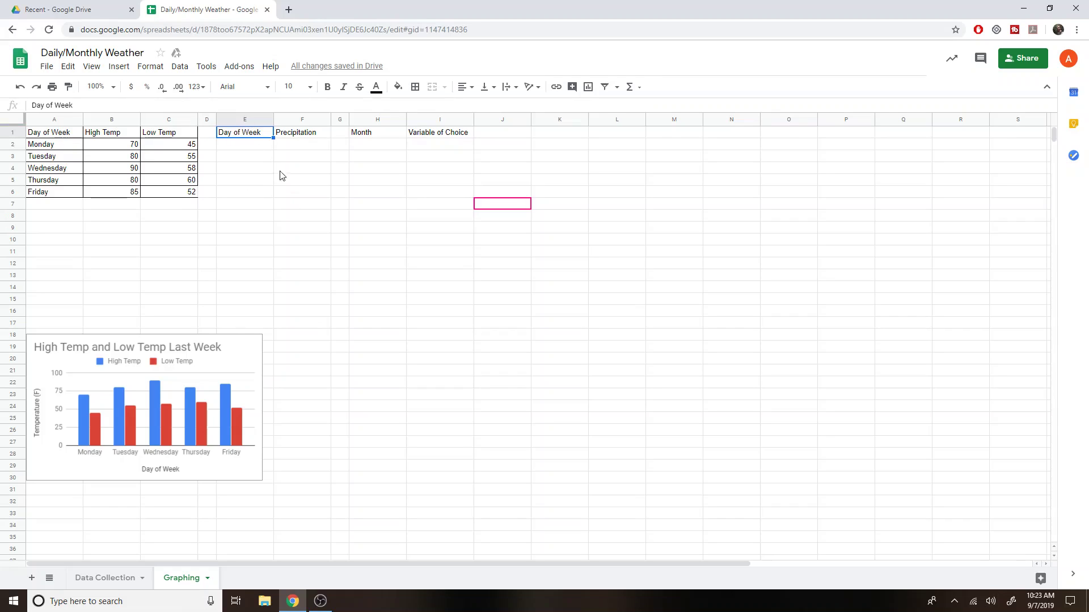
pyautogui.keyDown('shift'); pyautogui.click(313, 197); pyautogui.keyUp('shift')
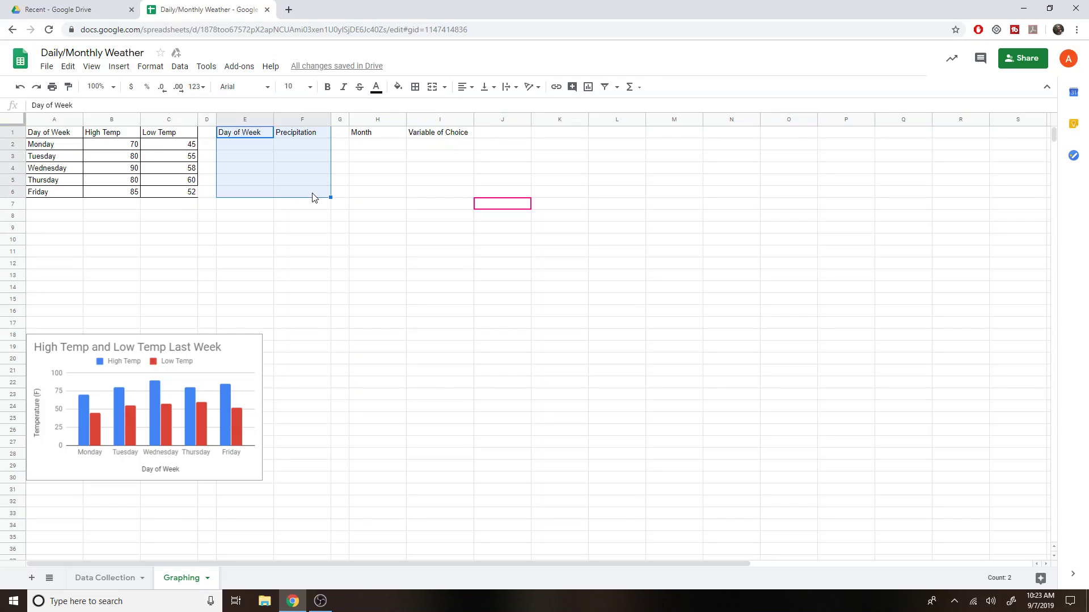
pyautogui.click(250, 133)
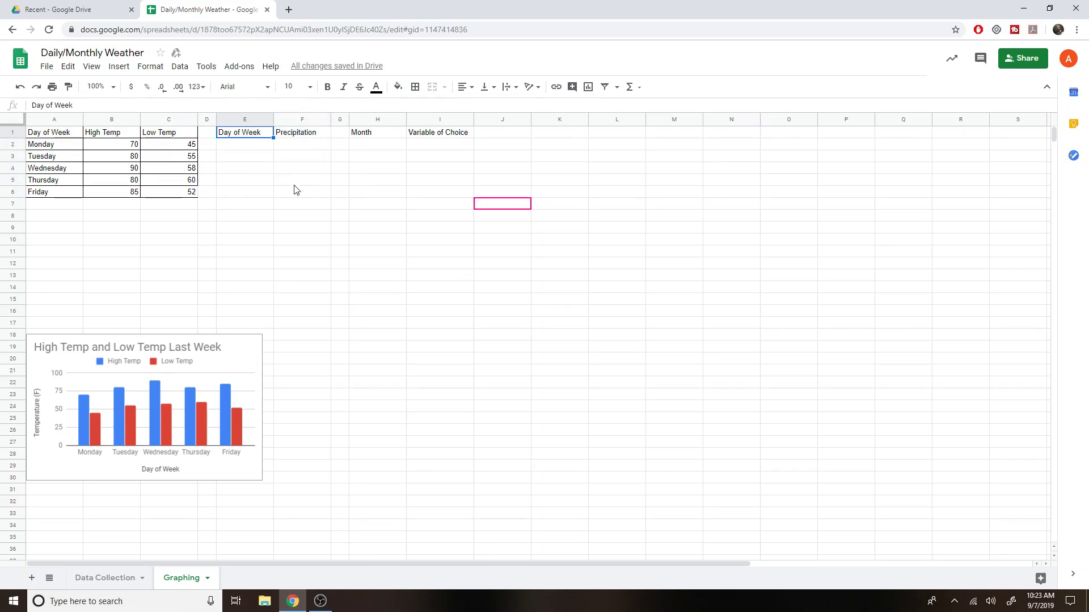
pyautogui.keyDown('shift'); pyautogui.click(315, 196); pyautogui.keyUp('shift')
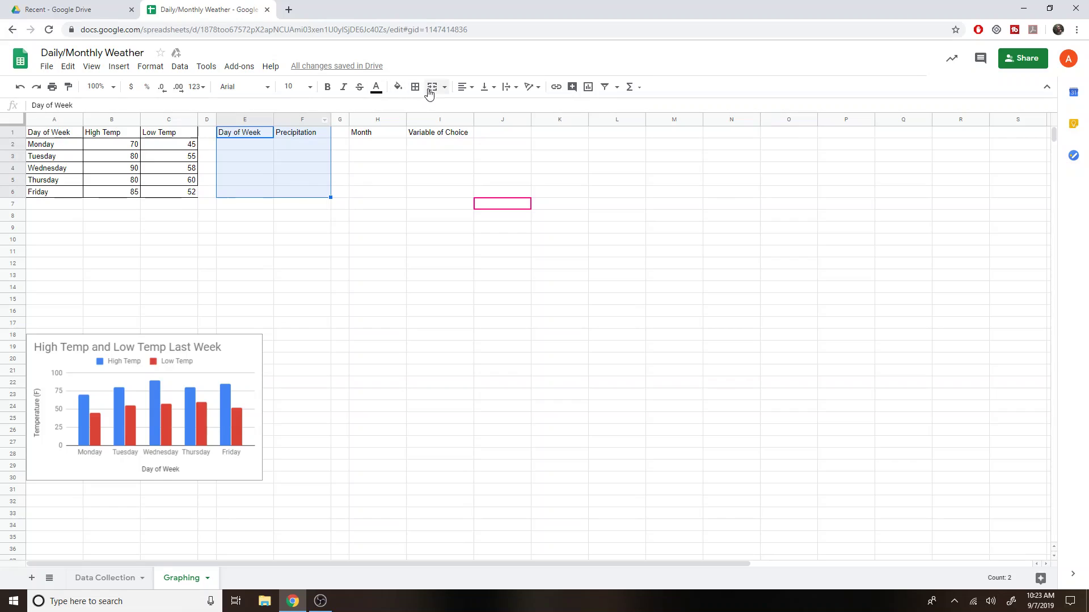
pyautogui.click(415, 88)
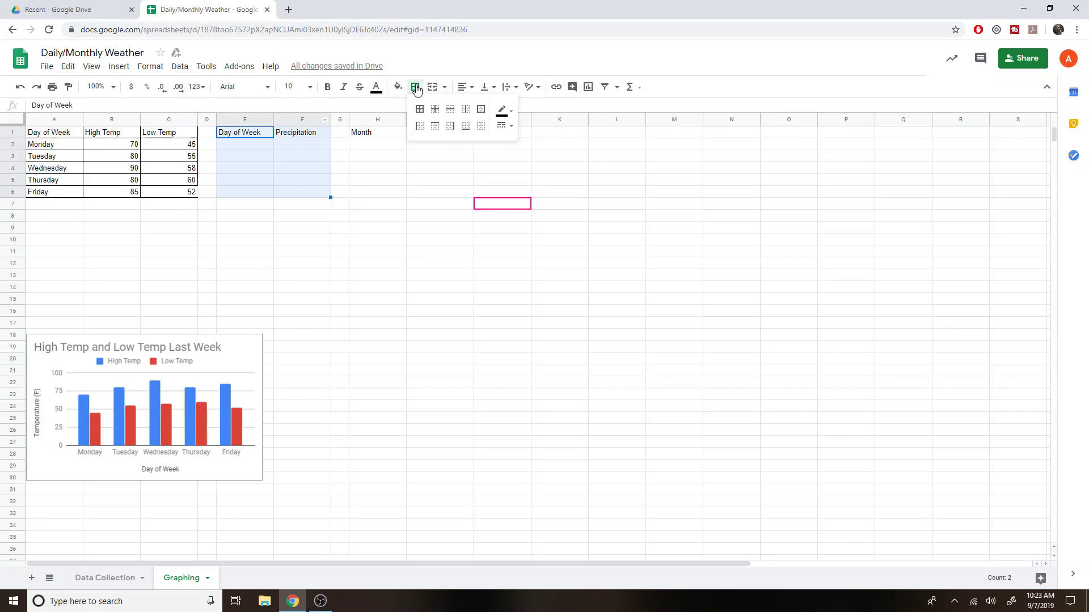
pyautogui.click(420, 109)
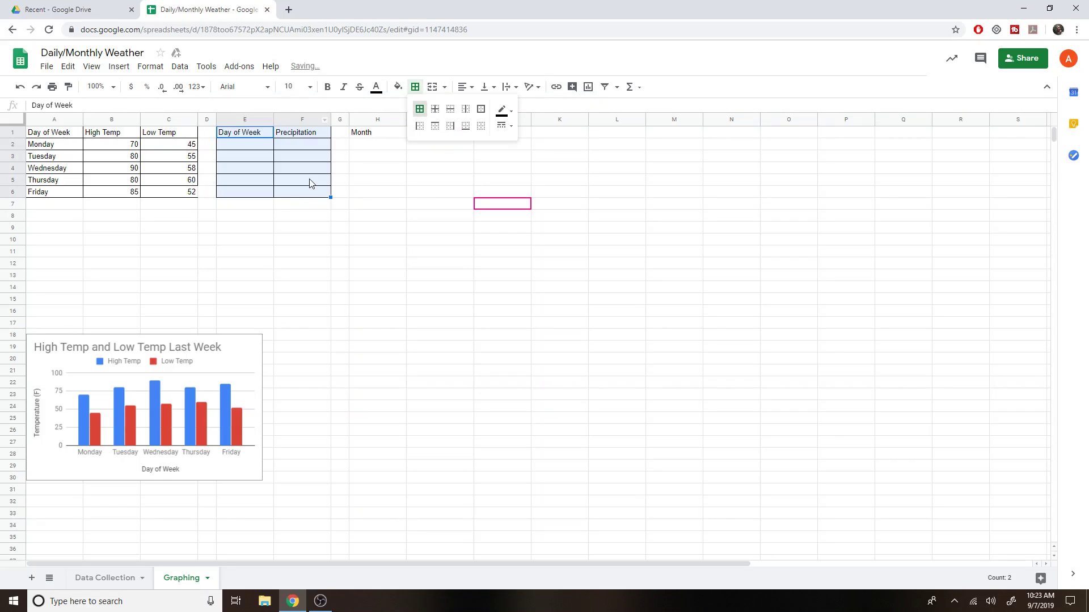
# Step: Apply all borders to Friday's Low Temp cell, C6
pyautogui.click(174, 194)
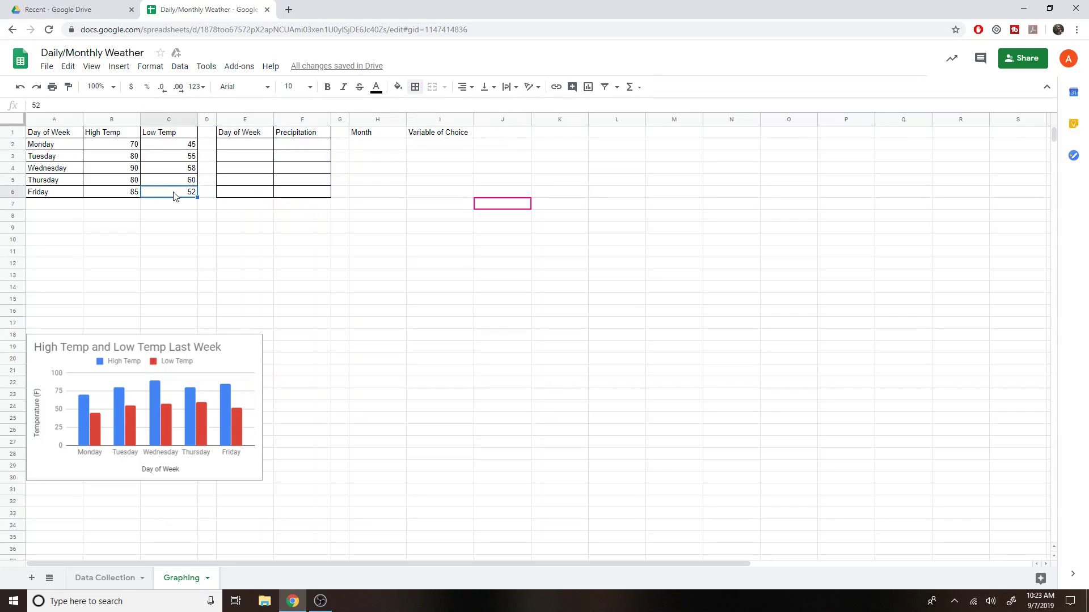
pyautogui.click(423, 90)
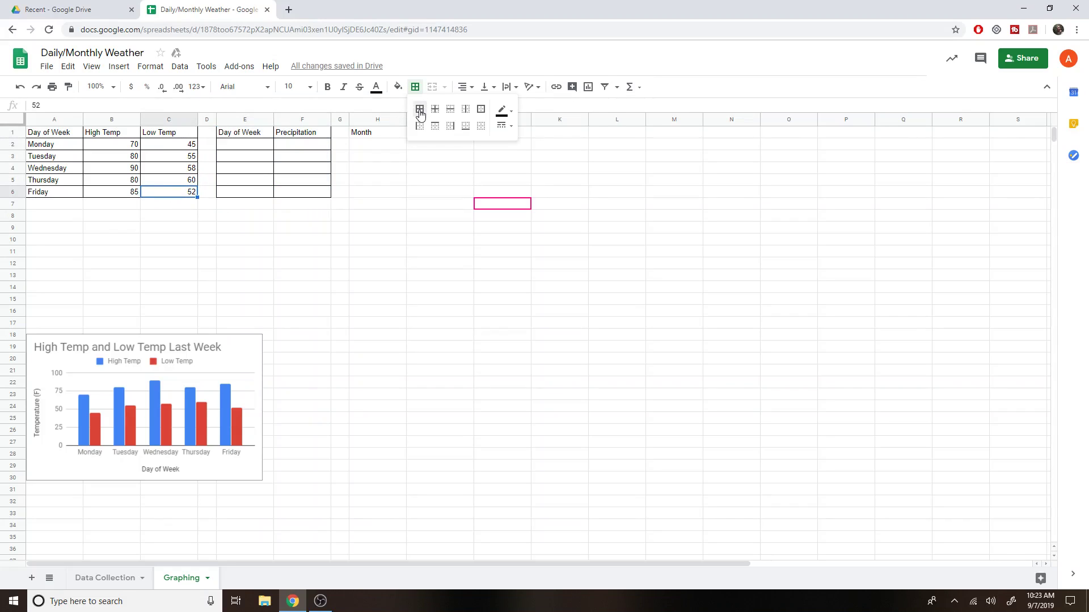
pyautogui.click(420, 109)
pyautogui.click(199, 193)
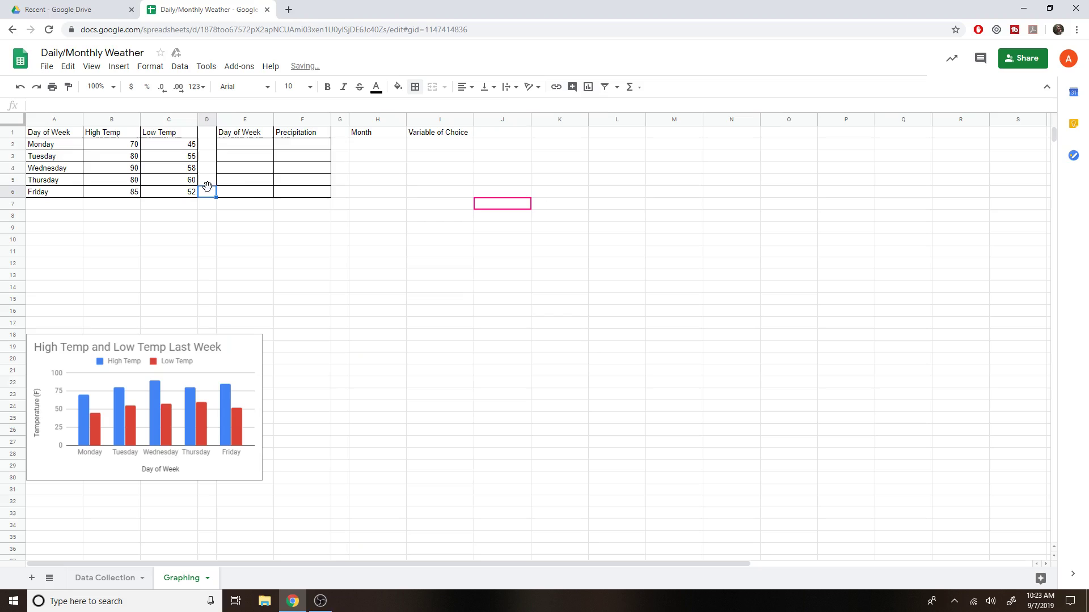
pyautogui.click(206, 215)
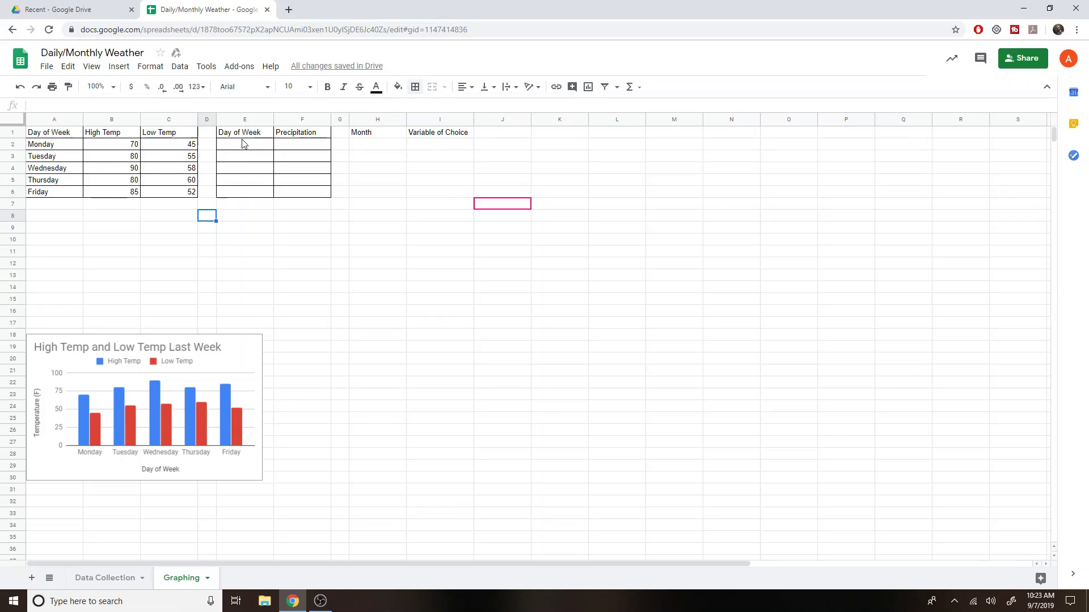
# Step: Copy the weekday names from A2:A6 into the Day of Week column of the precipitation table, starting at E2
pyautogui.click(69, 147)
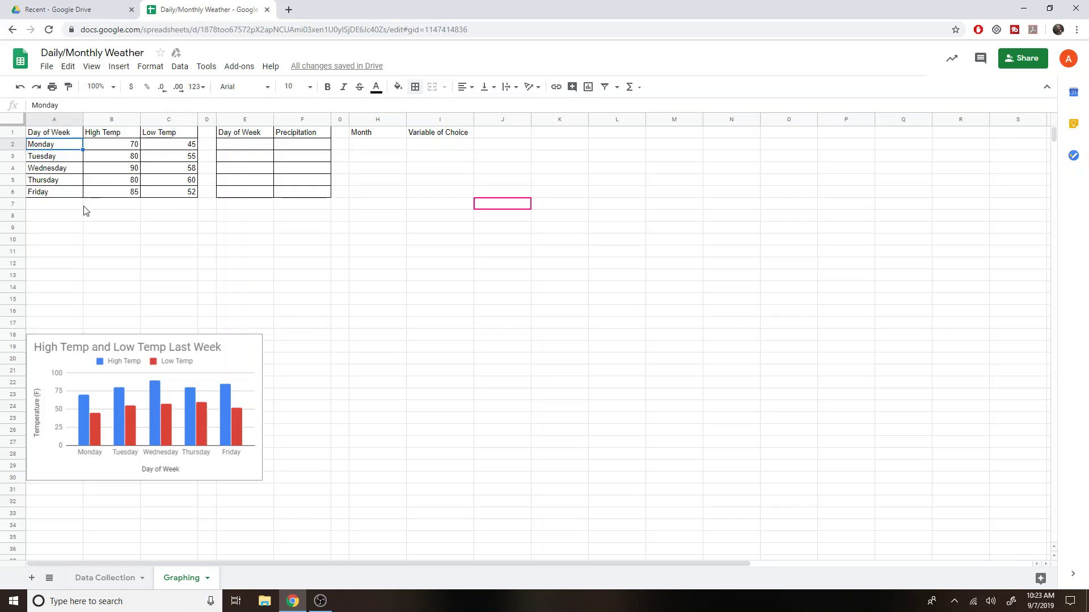
pyautogui.keyDown('shift'); pyautogui.click(62, 194); pyautogui.keyUp('shift')
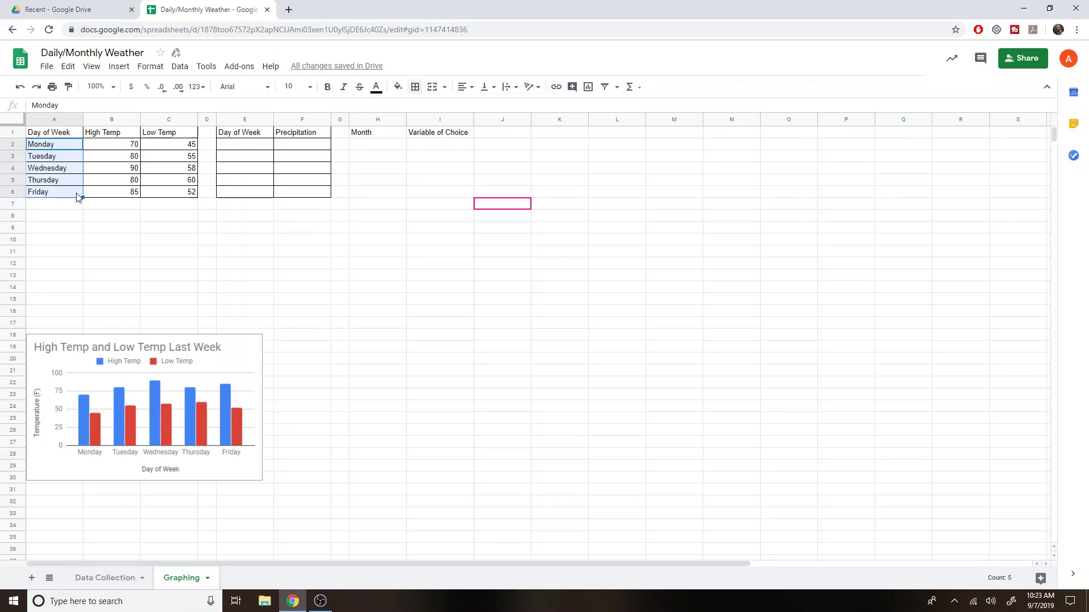
pyautogui.hotkey('ctrl', 'c')
pyautogui.click(229, 147)
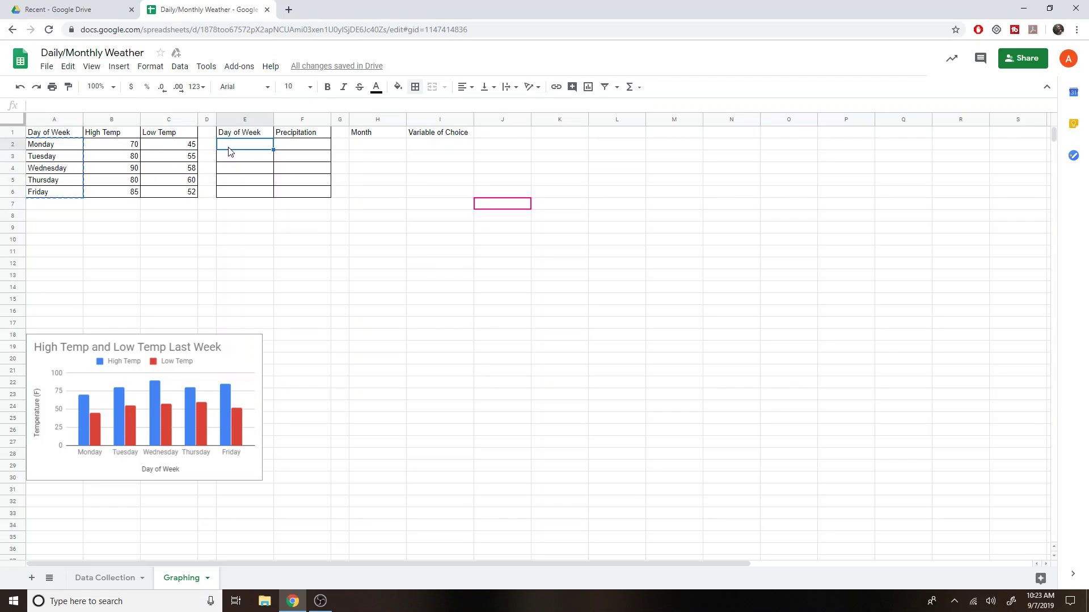
pyautogui.hotkey('ctrl', 'v')
# Step: Copy the daily Precipitation values D6:H6 from the Data Collection sheet and return to cell F2 on the Graphing sheet
pyautogui.click(312, 151)
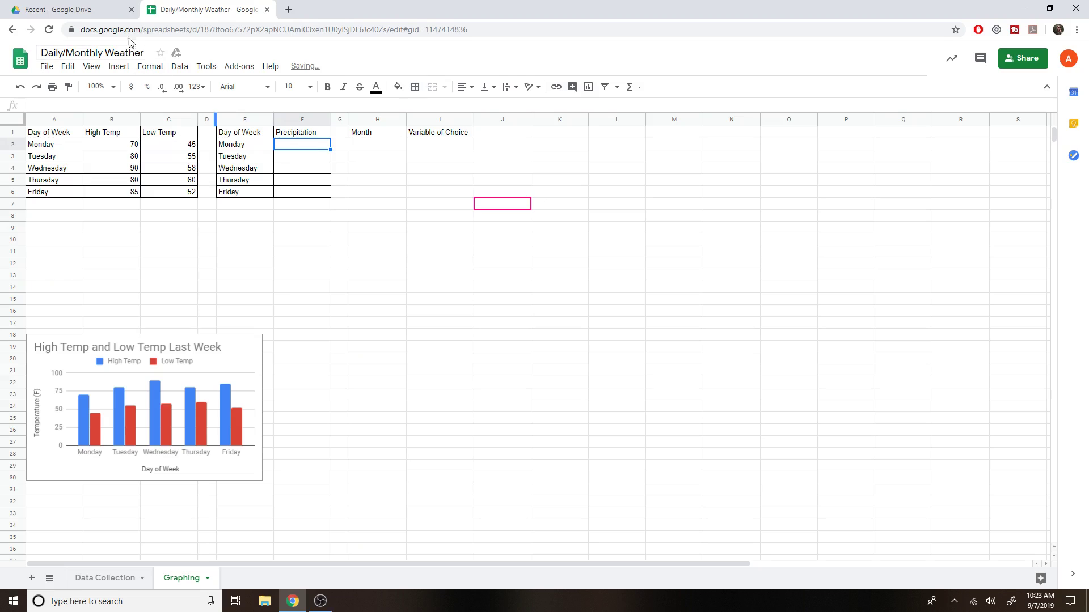
pyautogui.click(119, 581)
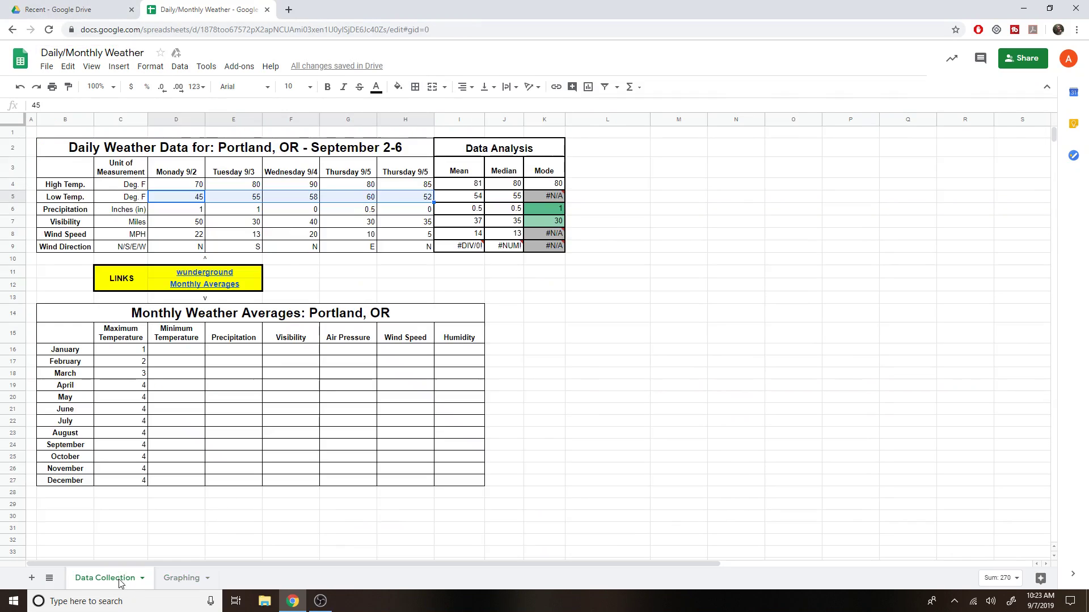
pyautogui.click(170, 211)
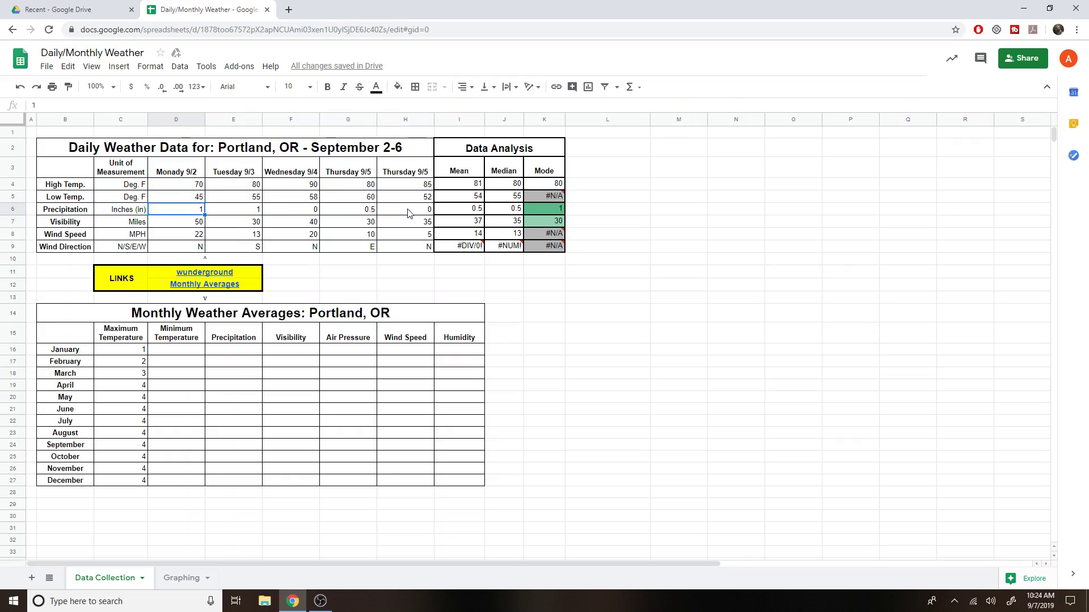
pyautogui.moveTo(177, 214); pyautogui.dragTo(404, 210)
pyautogui.hotkey('ctrl', 'c')
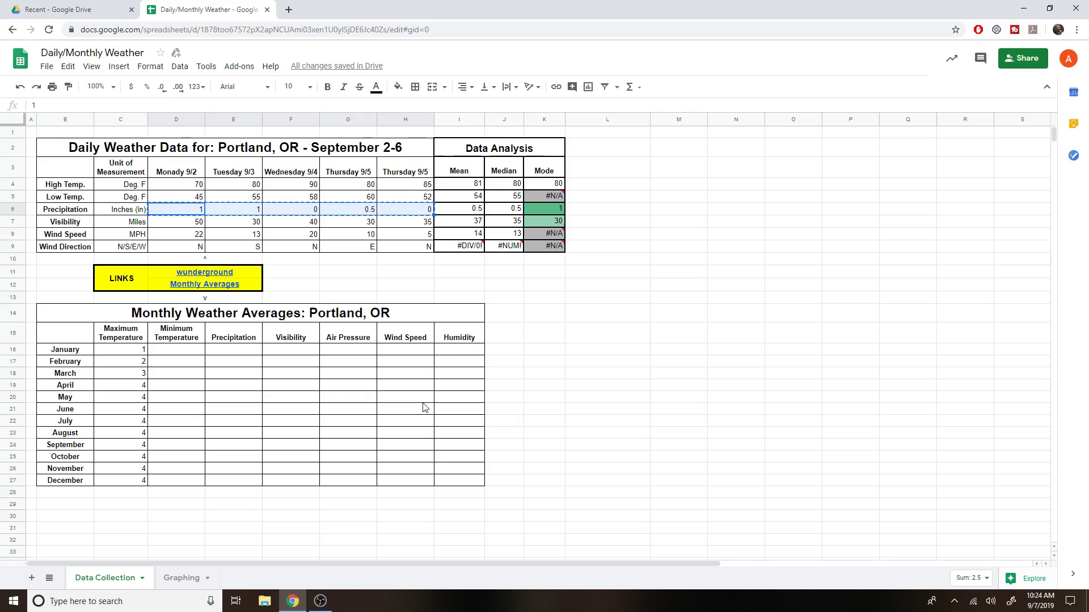
pyautogui.click(181, 578)
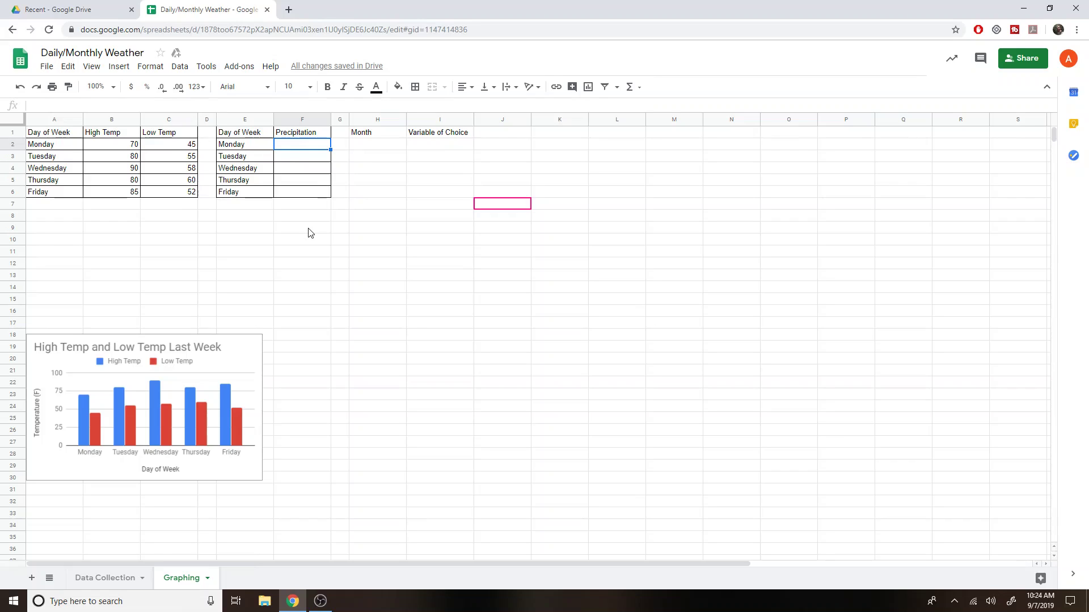
pyautogui.hotkey('ctrl', 'v')
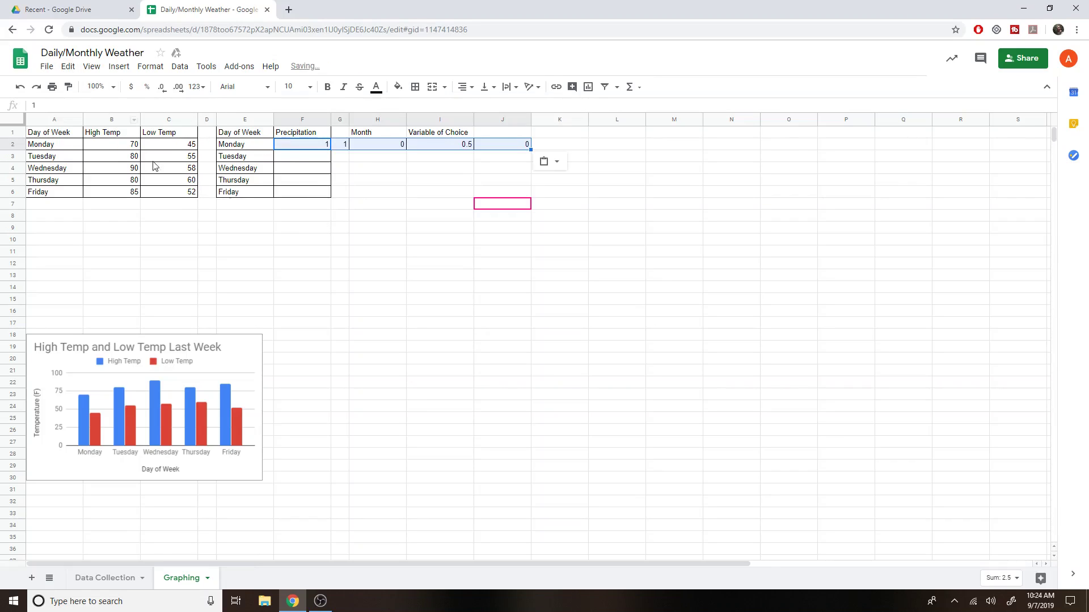
pyautogui.click(395, 249)
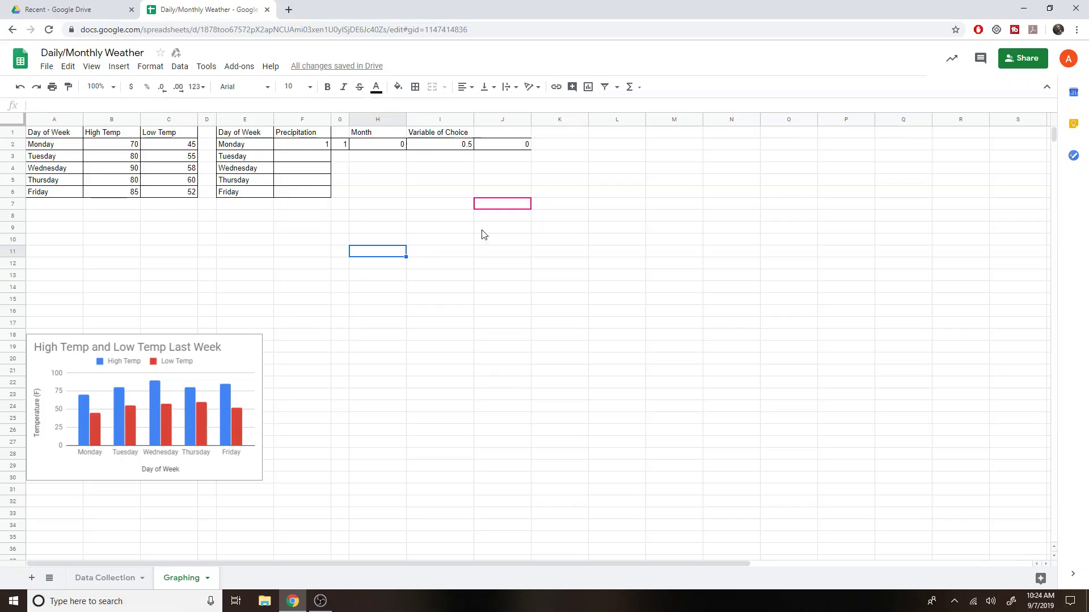
pyautogui.click(19, 87)
pyautogui.click(36, 88)
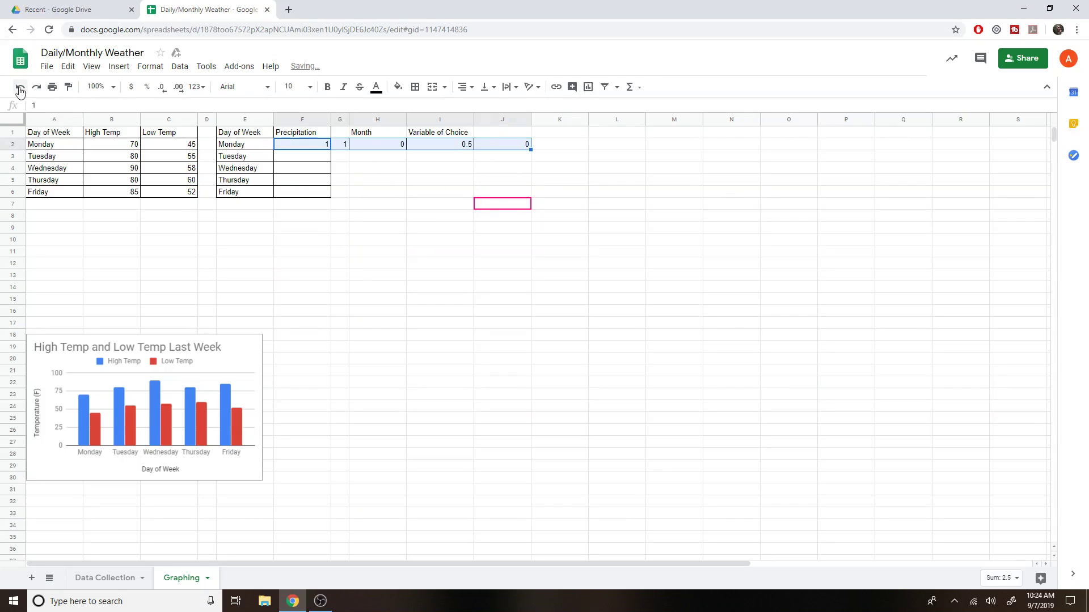
pyautogui.click(20, 87)
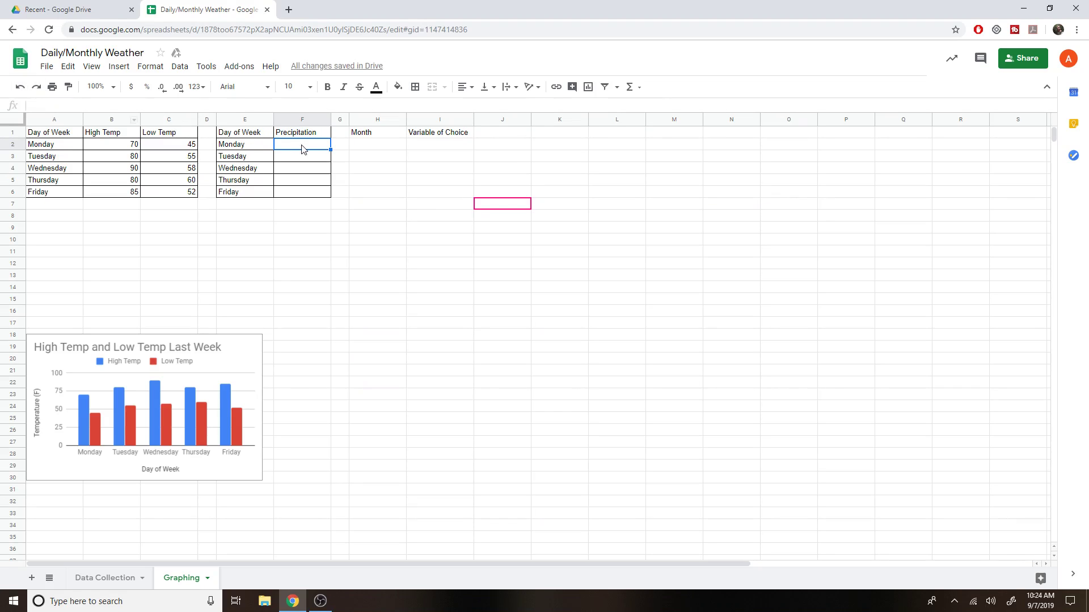
# Step: Paste the copied precipitation values transposed into the Precipitation column, starting at F2
pyautogui.rightClick(301, 147)
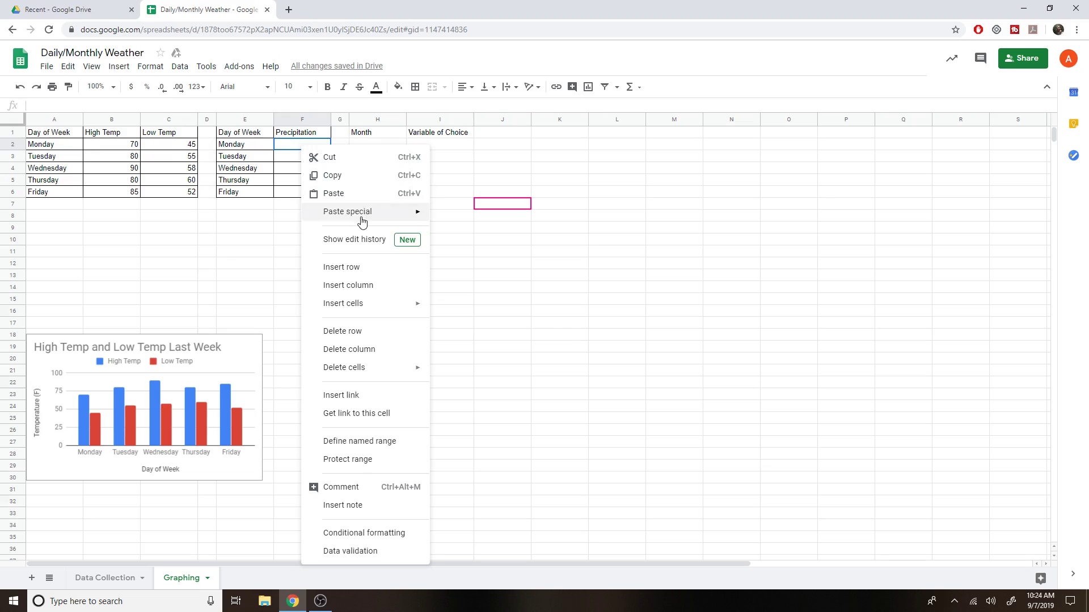
pyautogui.moveTo(363, 216)
pyautogui.click(501, 362)
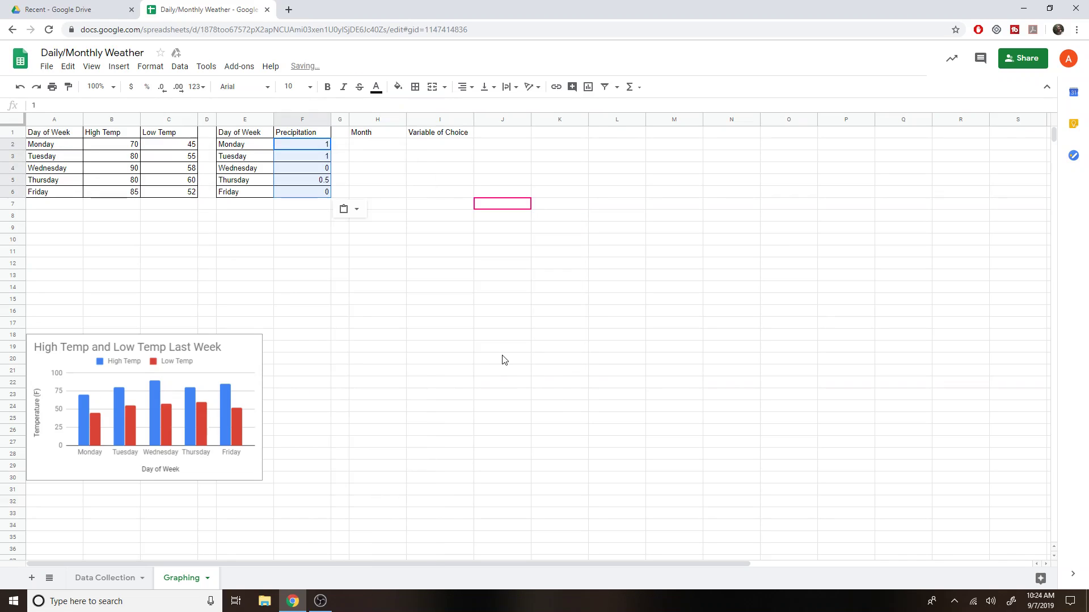
pyautogui.click(302, 218)
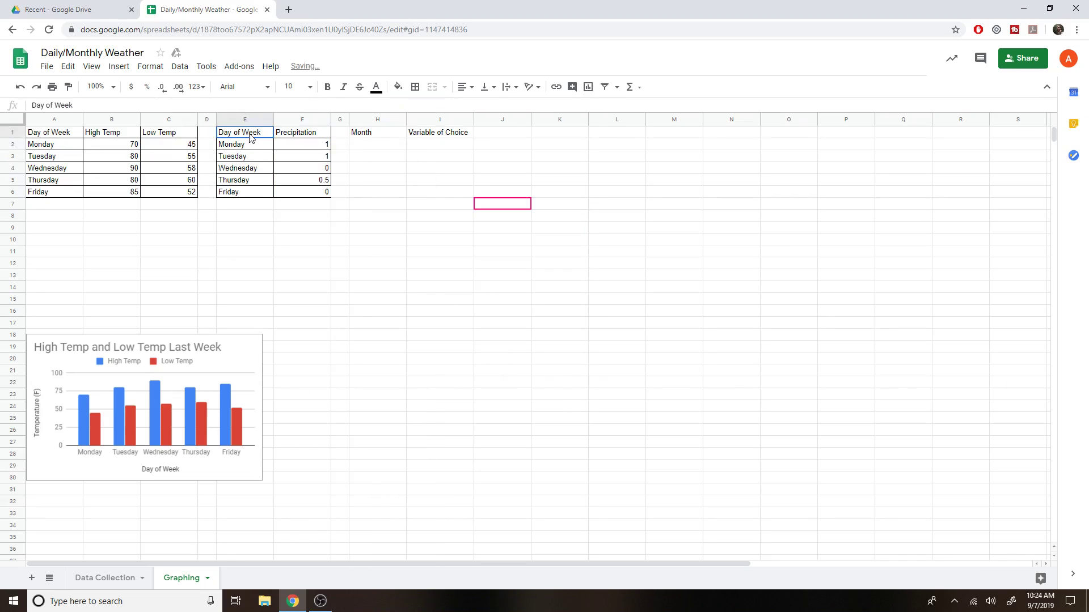
# Step: Insert a chart from the Day of Week and Precipitation table, E1:F6
pyautogui.click(251, 136)
pyautogui.keyDown('shift'); pyautogui.click(302, 199); pyautogui.keyUp('shift')
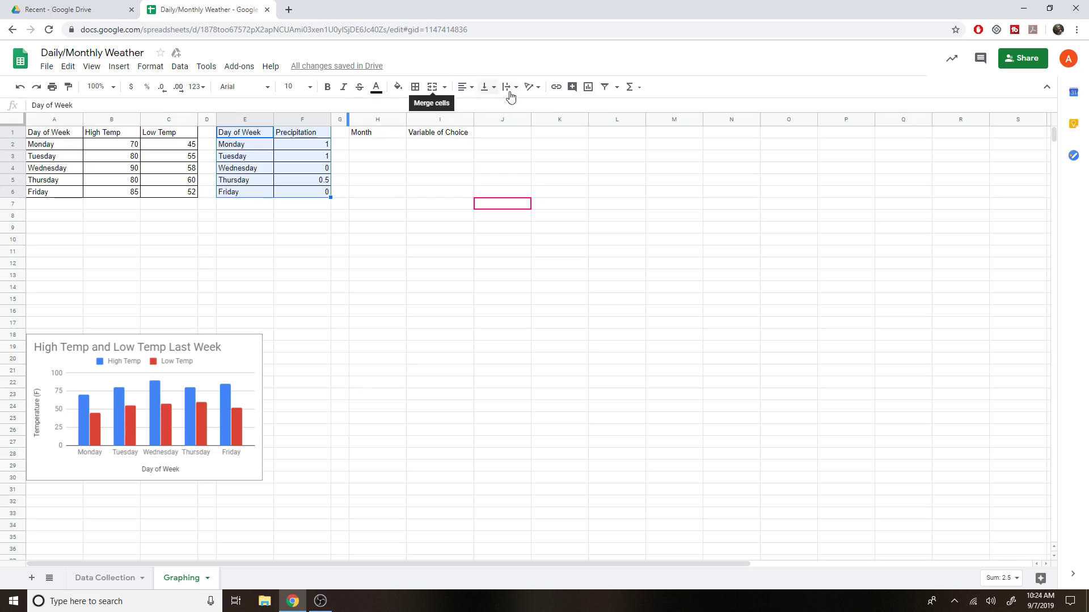
pyautogui.click(589, 87)
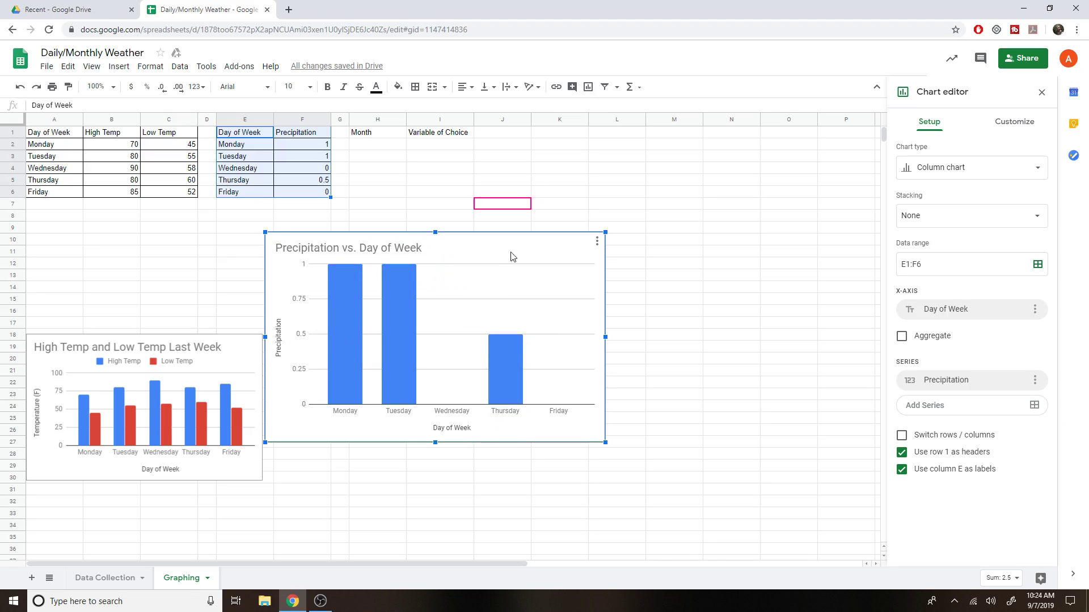
# Step: Shrink the precipitation chart and place it beside the temperature chart, spanning about rows 18 to 30, and leave chart editing
pyautogui.moveTo(511, 257); pyautogui.dragTo(548, 298)
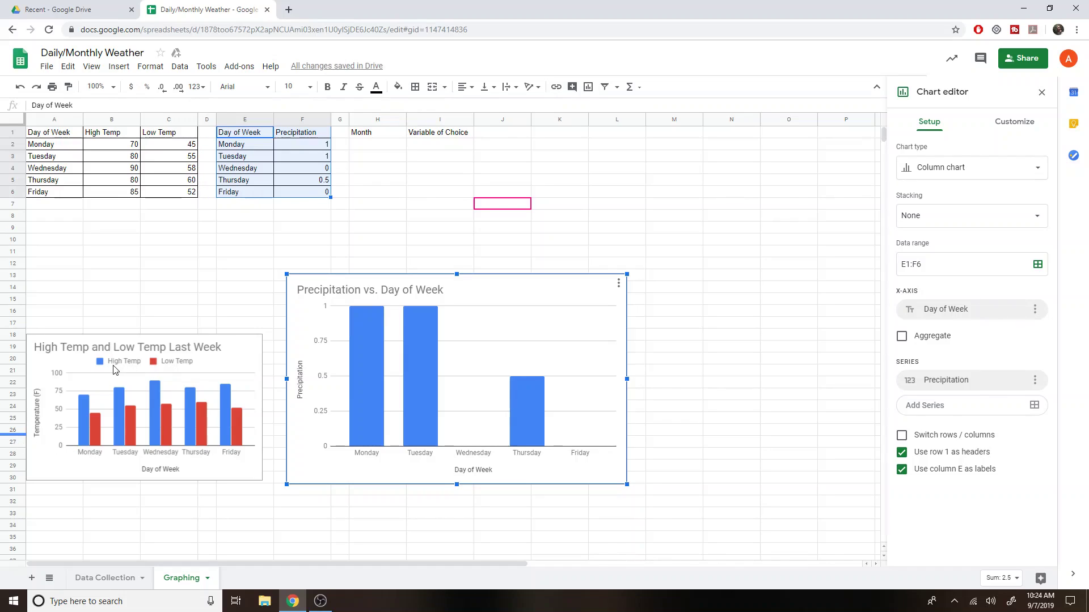
pyautogui.moveTo(627, 274); pyautogui.dragTo(527, 335)
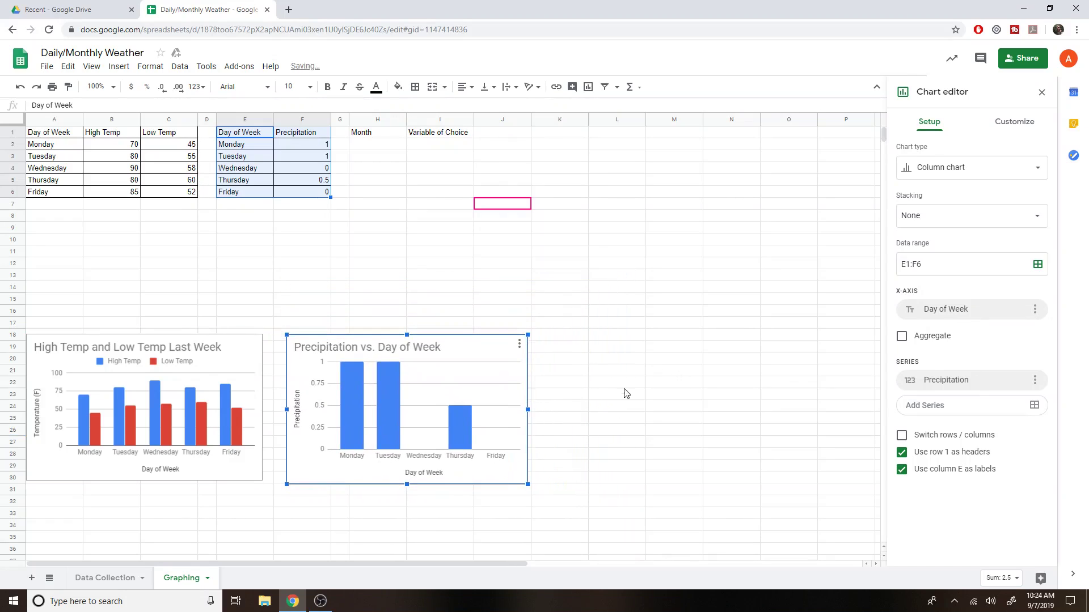
pyautogui.moveTo(515, 474); pyautogui.dragTo(514, 470)
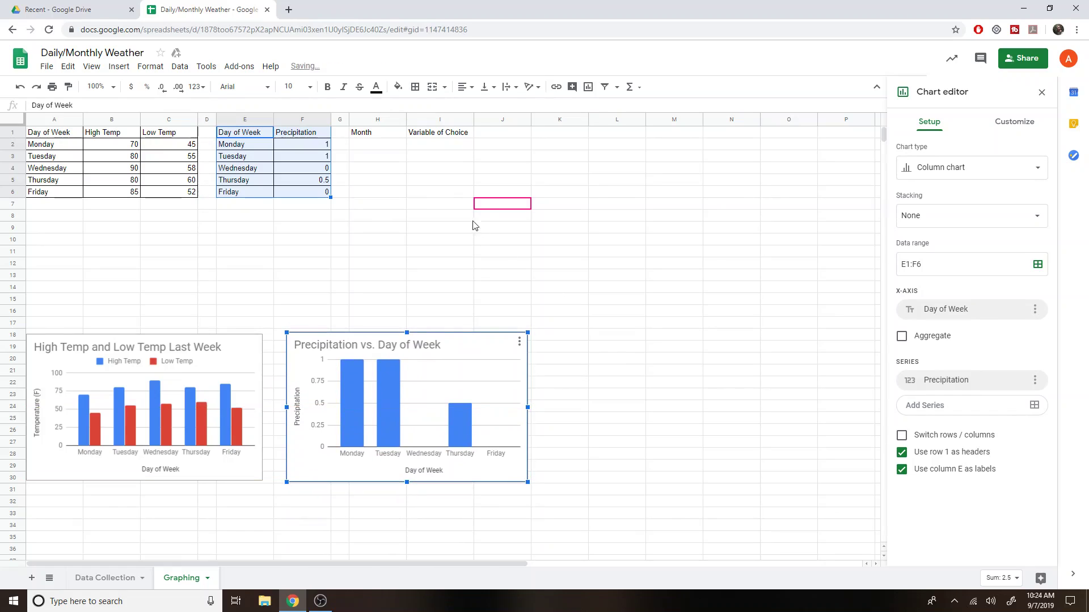
pyautogui.click(384, 136)
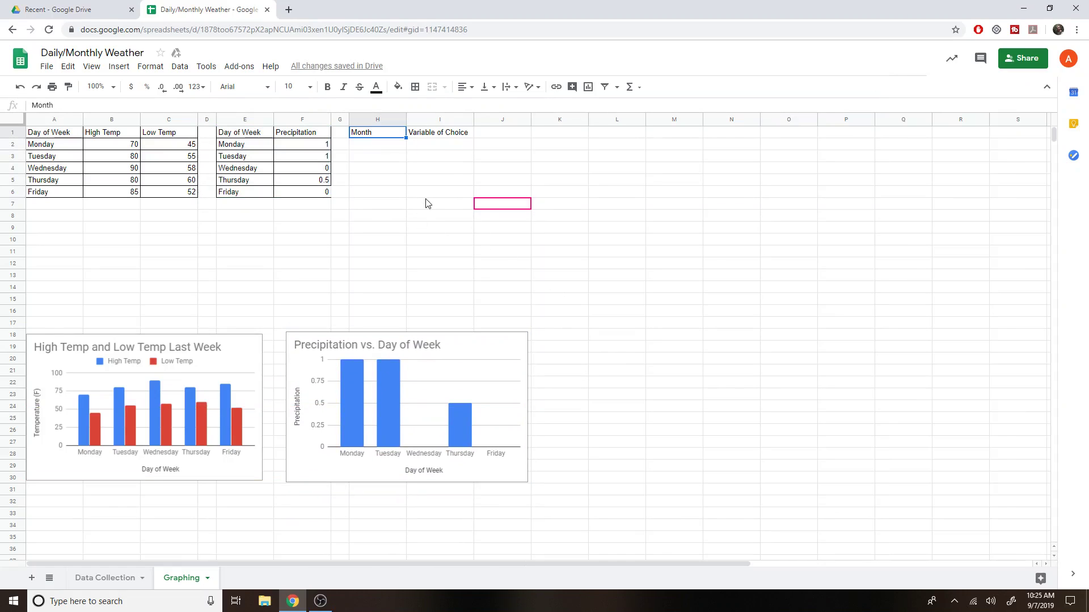
# Step: Copy the Maximum Temperature column with its heading, C15:C27, from Data Collection over the Variable of Choice heading at I1 on Graphing
pyautogui.click(431, 194)
pyautogui.click(365, 138)
pyautogui.click(421, 137)
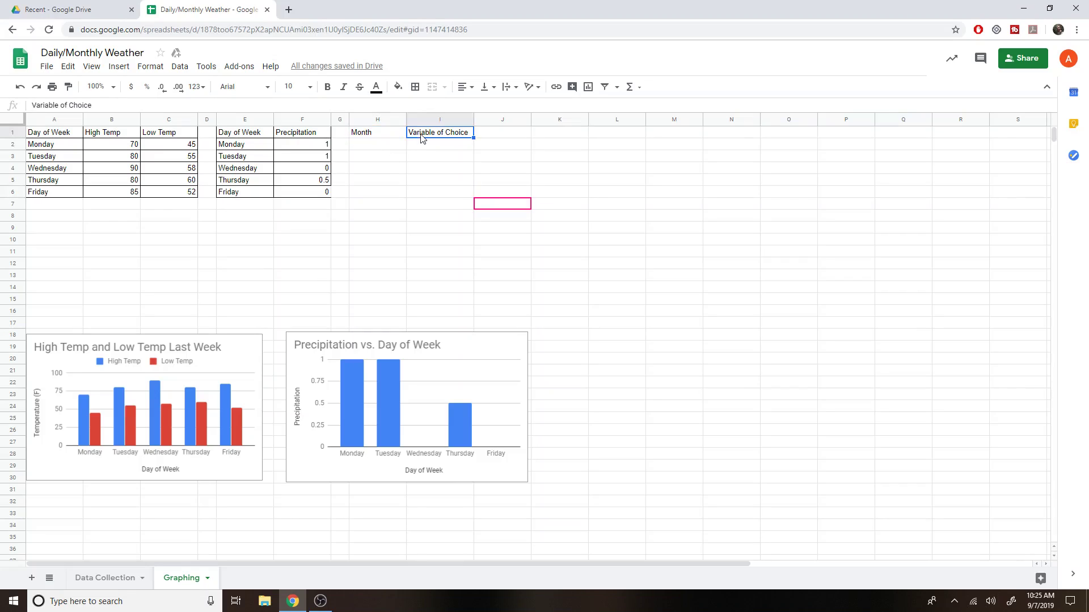
pyautogui.click(112, 579)
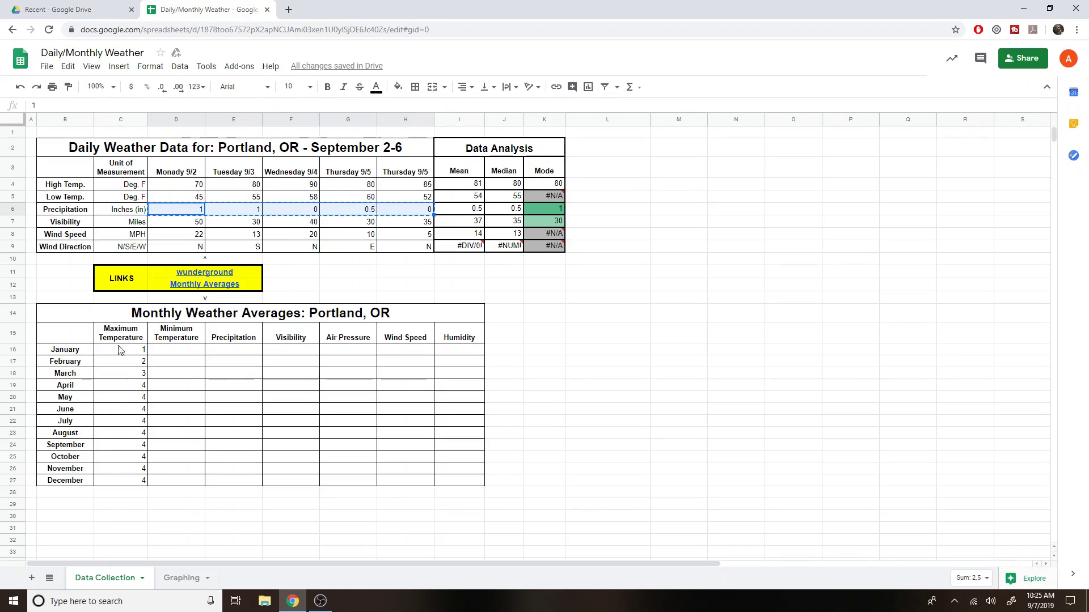
pyautogui.click(132, 332)
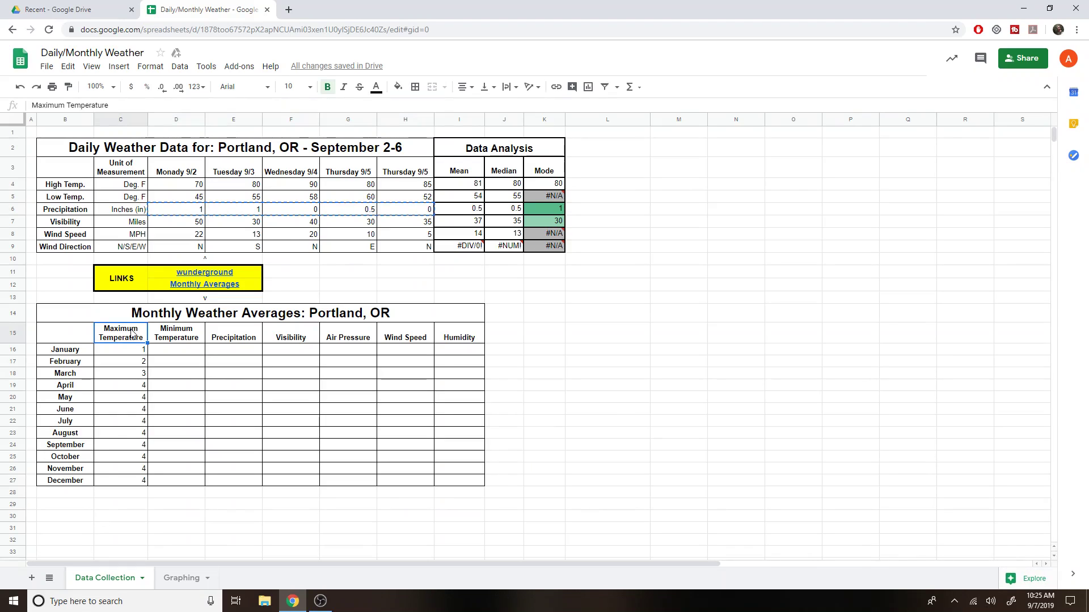
pyautogui.keyDown('shift'); pyautogui.click(130, 485); pyautogui.keyUp('shift')
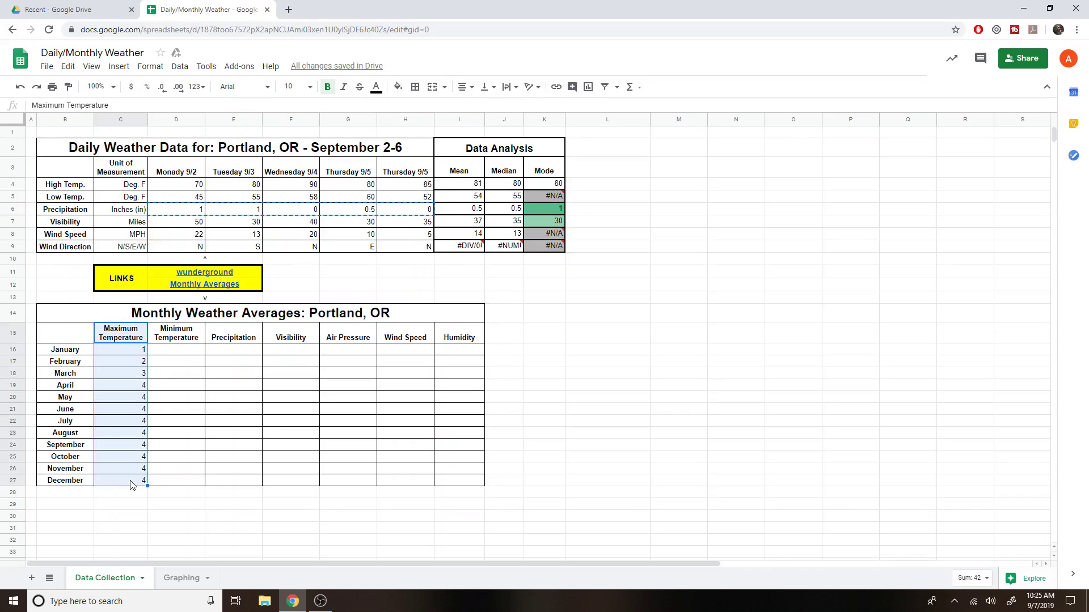
pyautogui.hotkey('ctrl', 'c')
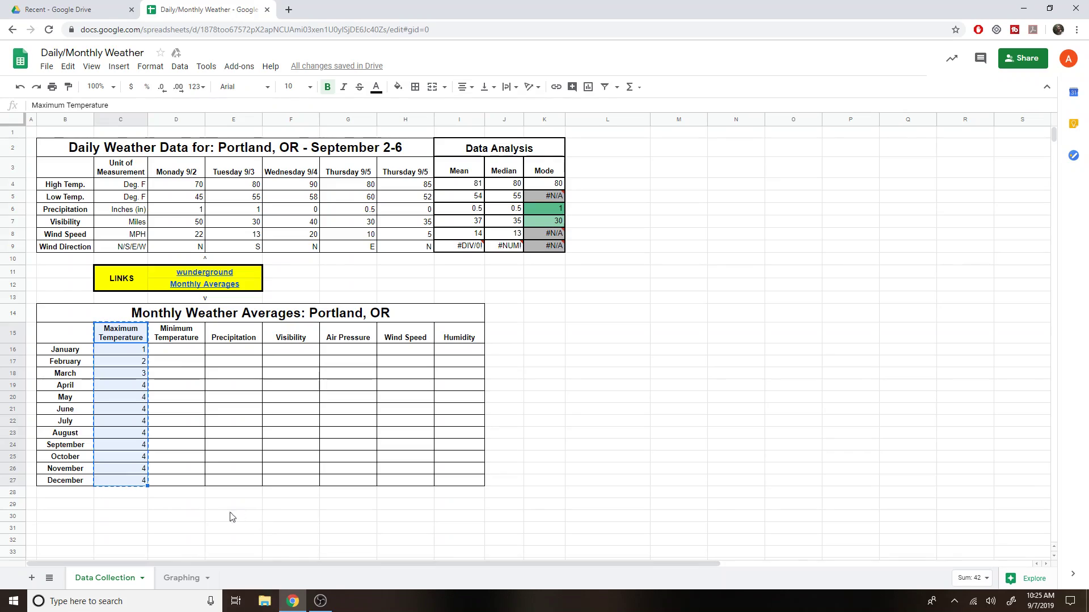
pyautogui.click(193, 576)
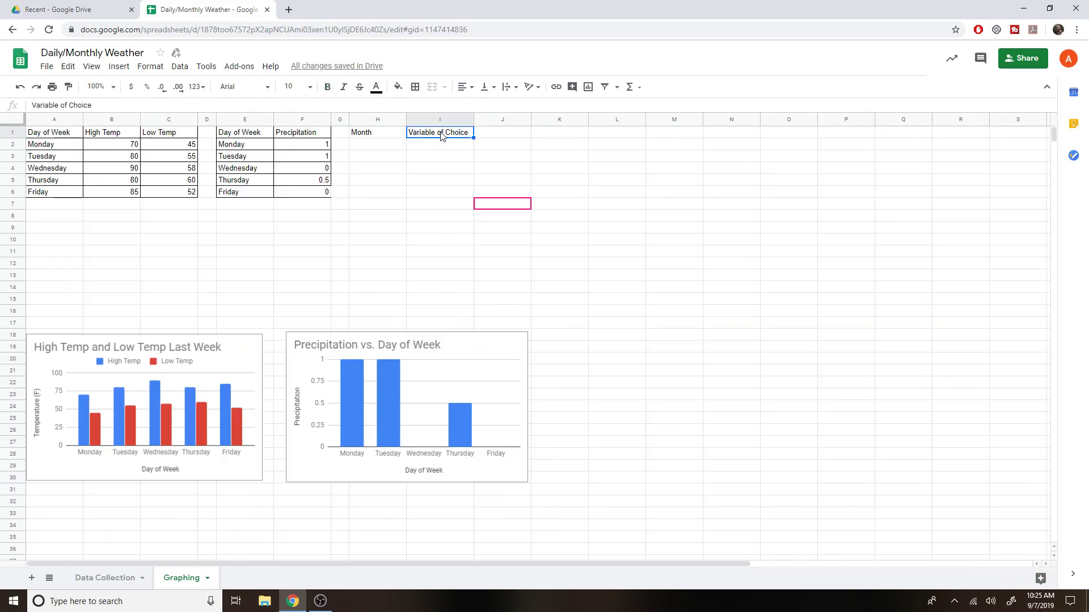
pyautogui.hotkey('ctrl', 'v')
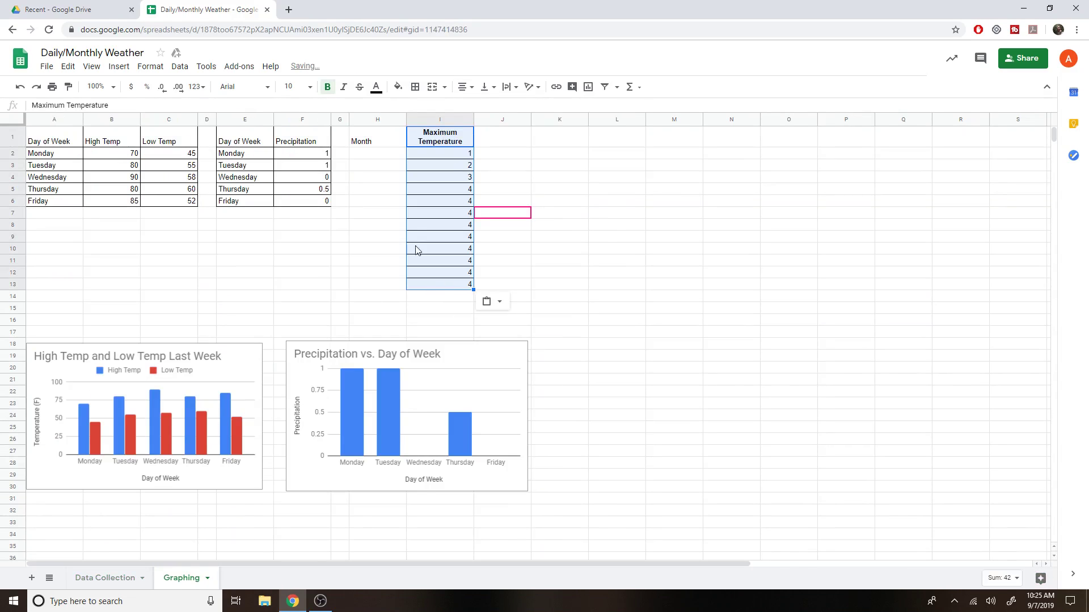
# Step: Copy the month names January to December, B16:B27, from Data Collection into the Month column on Graphing, starting at H2
pyautogui.click(379, 143)
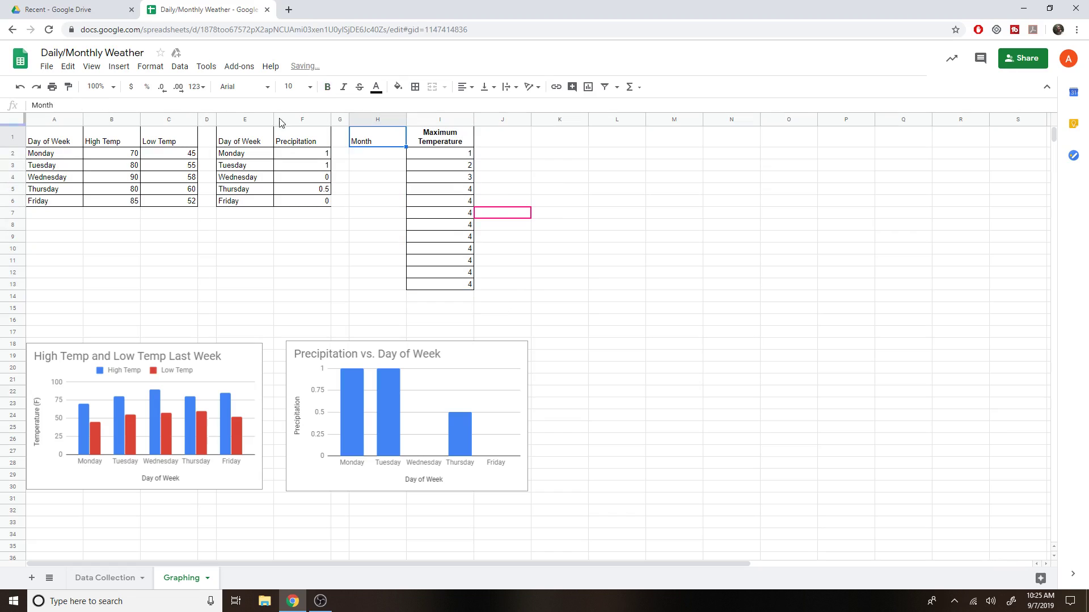
pyautogui.click(102, 578)
pyautogui.click(68, 348)
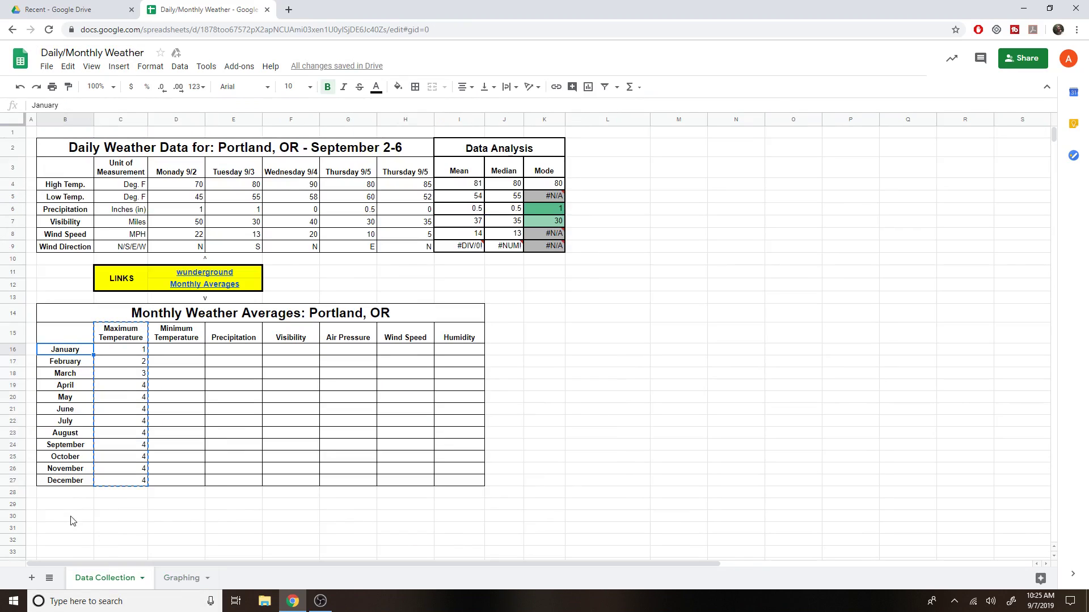
pyautogui.keyDown('shift'); pyautogui.click(81, 482); pyautogui.keyUp('shift')
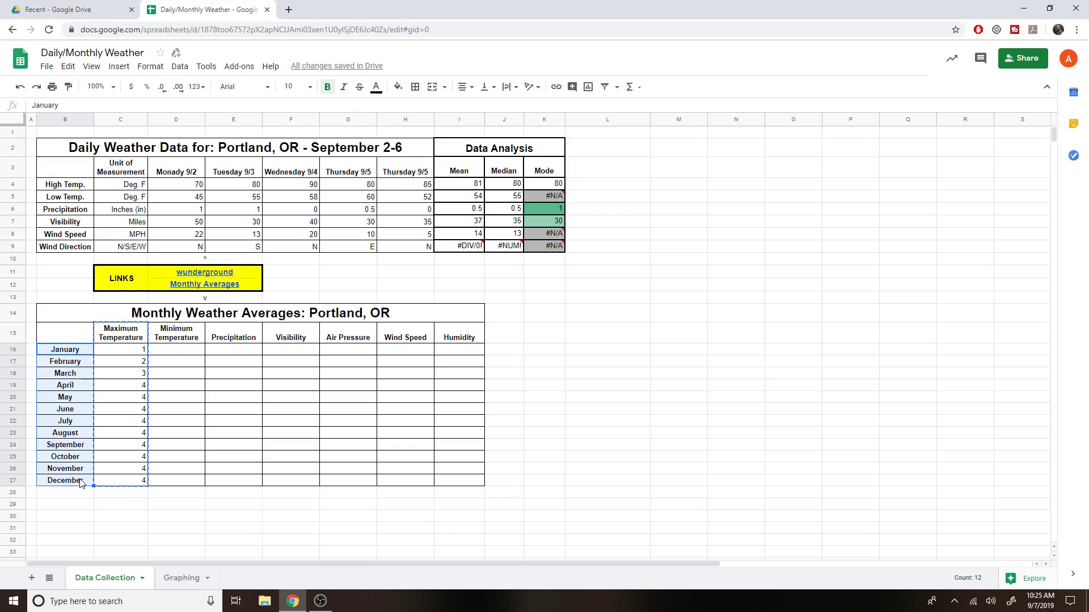
pyautogui.hotkey('ctrl', 'c')
pyautogui.click(181, 578)
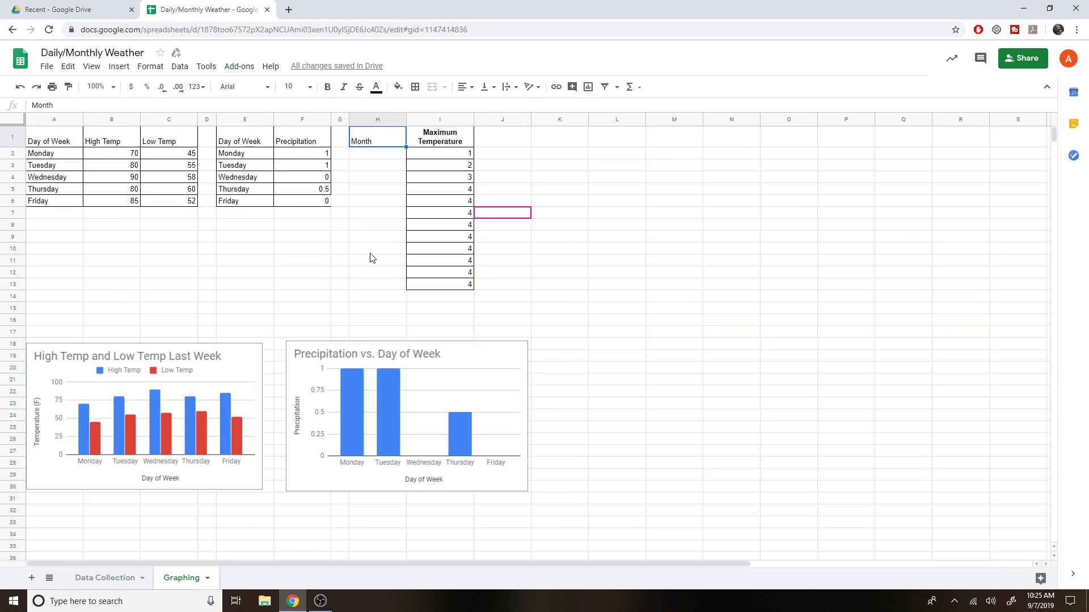
pyautogui.click(365, 158)
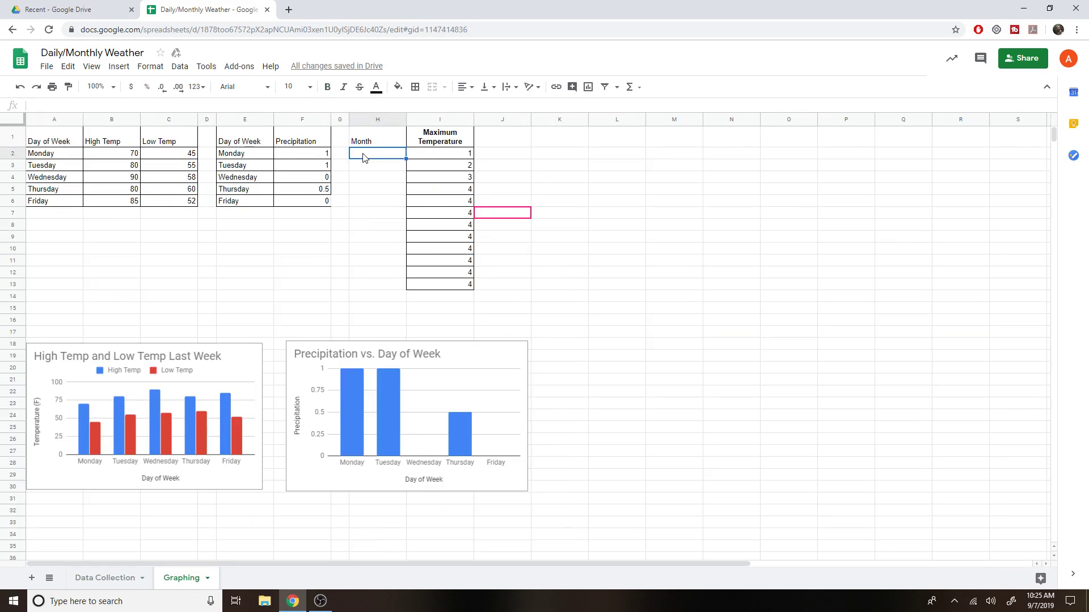
pyautogui.hotkey('ctrl', 'v')
pyautogui.click(542, 269)
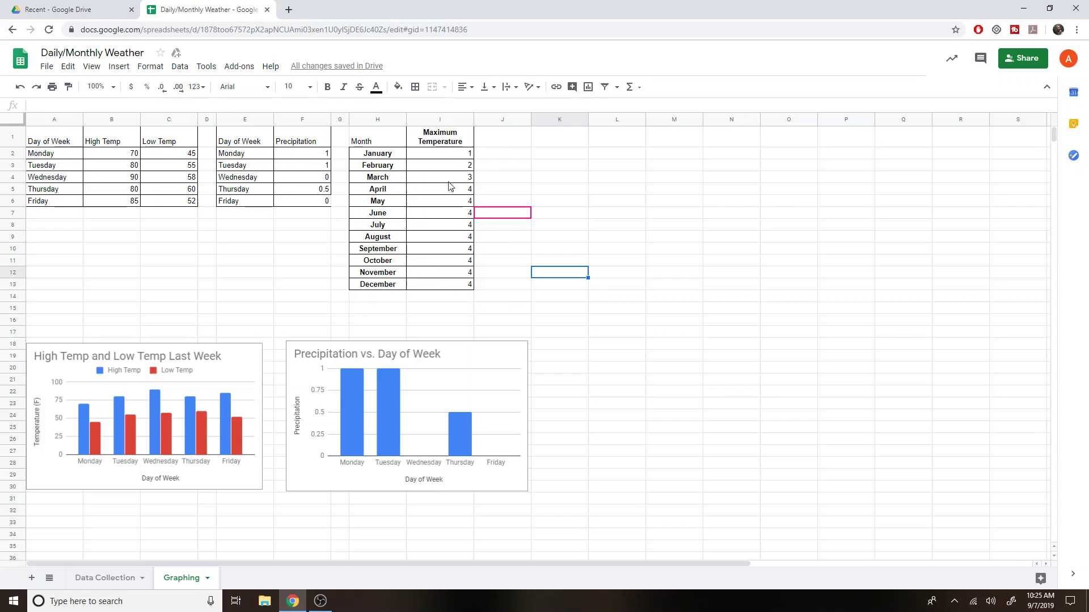
# Step: Apply all borders to the Month heading cell H1 and make its text bold
pyautogui.click(372, 140)
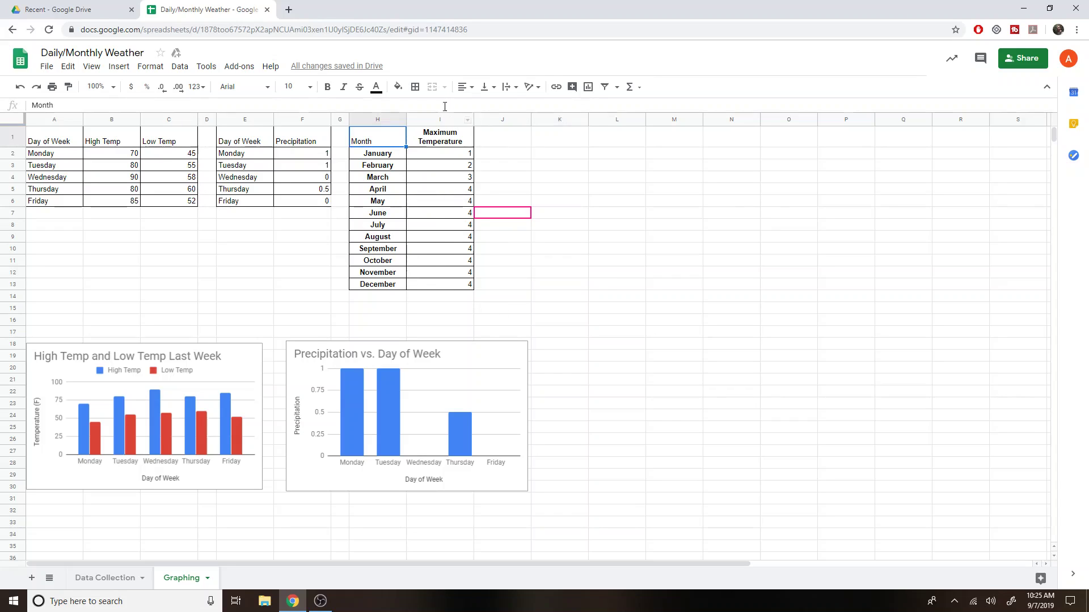
pyautogui.click(415, 86)
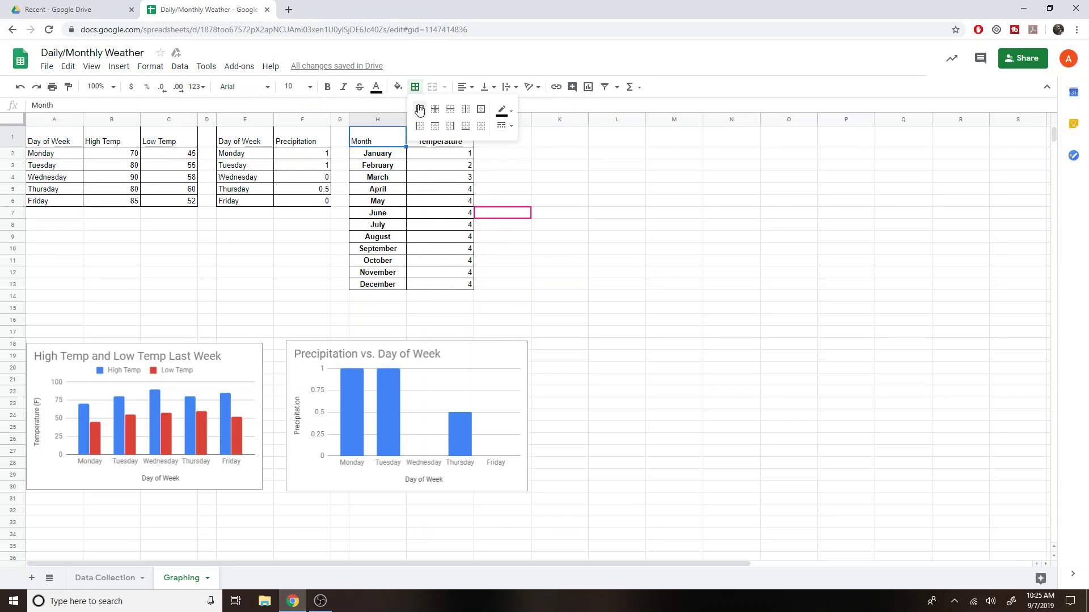
pyautogui.click(419, 109)
pyautogui.click(383, 141)
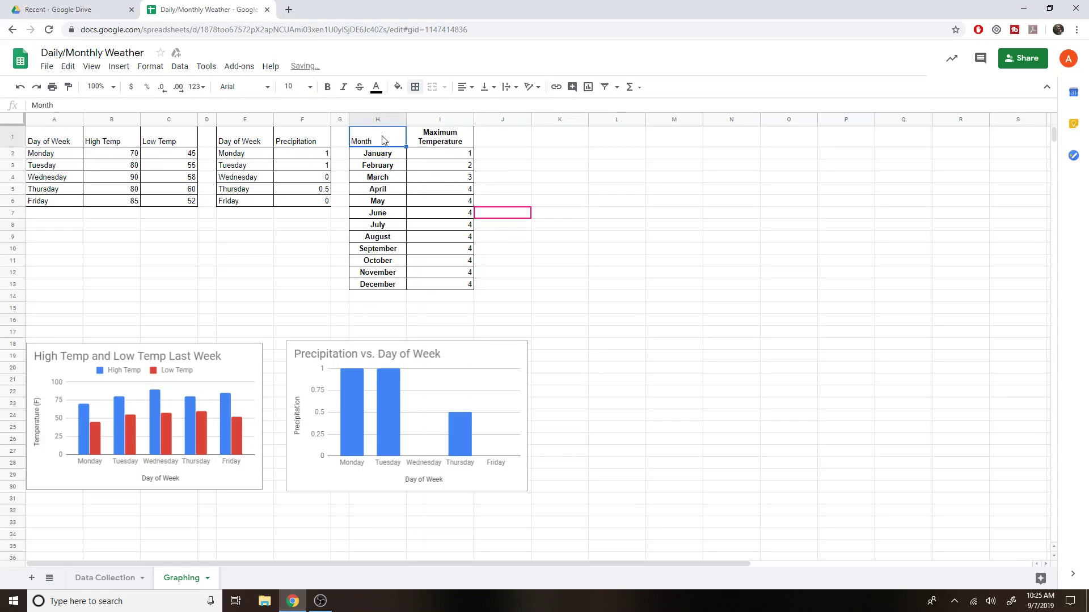
pyautogui.hotkey('ctrl', 'b')
pyautogui.click(429, 154)
# Step: Insert a chart from the Month and Maximum Temperature table, H1:I13
pyautogui.click(377, 137)
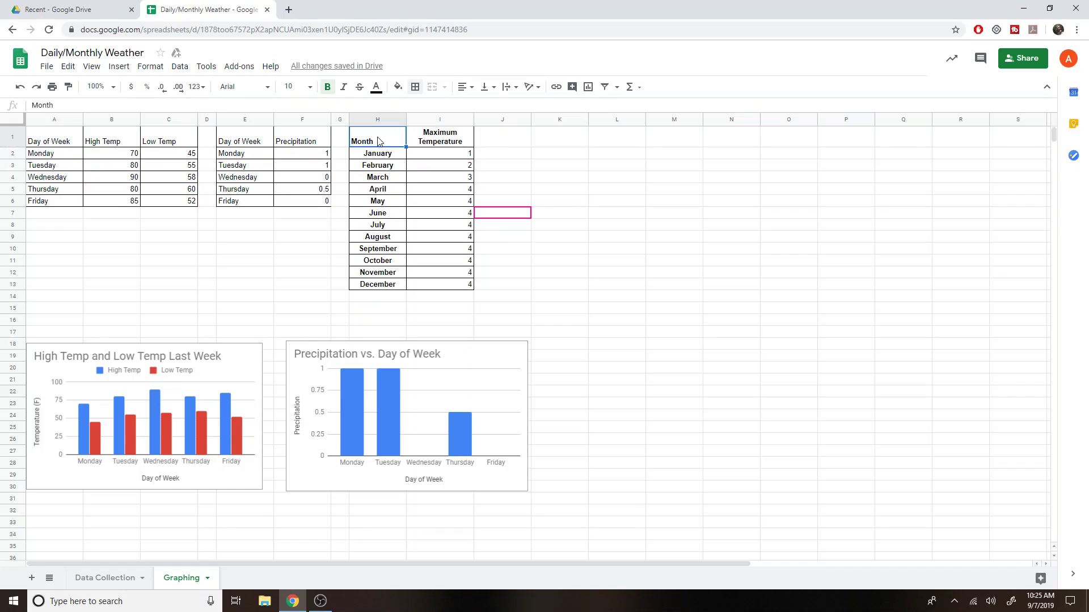
pyautogui.keyDown('shift'); pyautogui.click(447, 289); pyautogui.keyUp('shift')
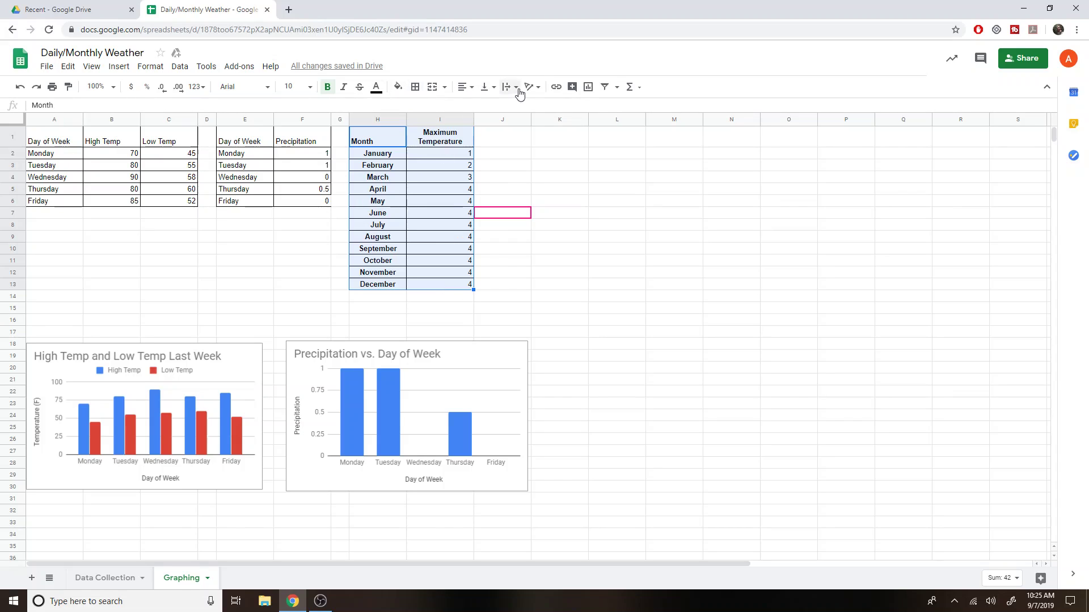
pyautogui.click(588, 89)
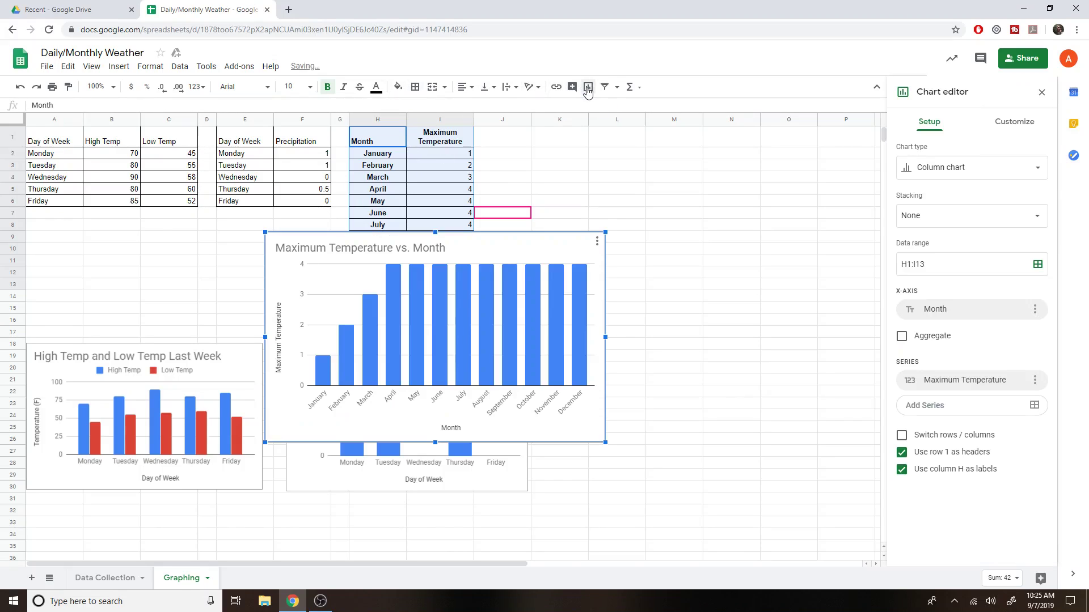
# Step: Move the maximum temperature chart beyond the precipitation chart, clear of it, and shrink it to span about rows 18 to 30
pyautogui.moveTo(585, 430); pyautogui.dragTo(848, 477)
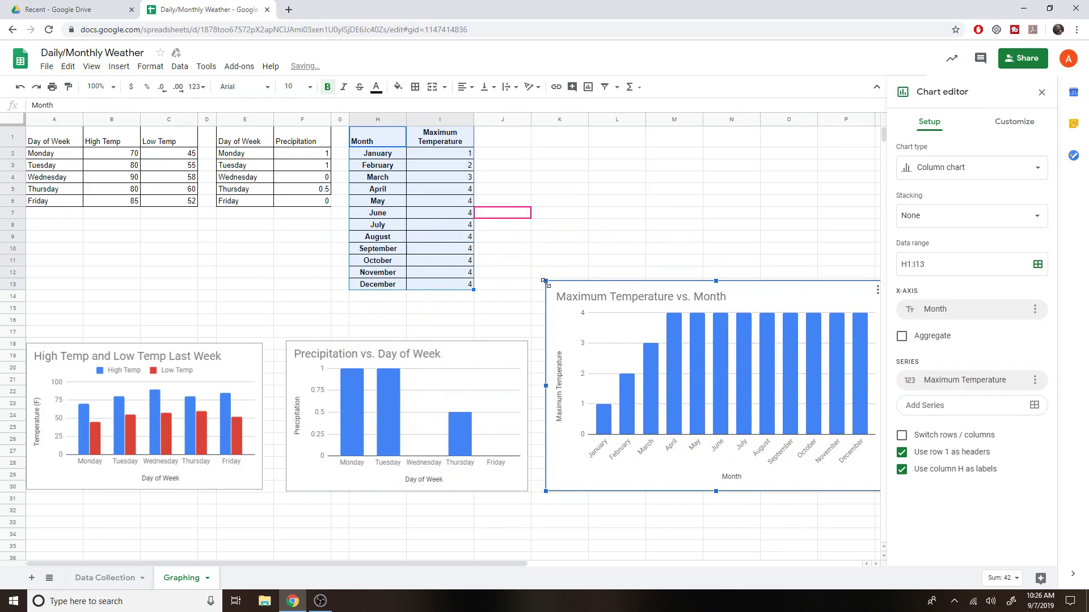
pyautogui.moveTo(544, 282); pyautogui.dragTo(640, 339)
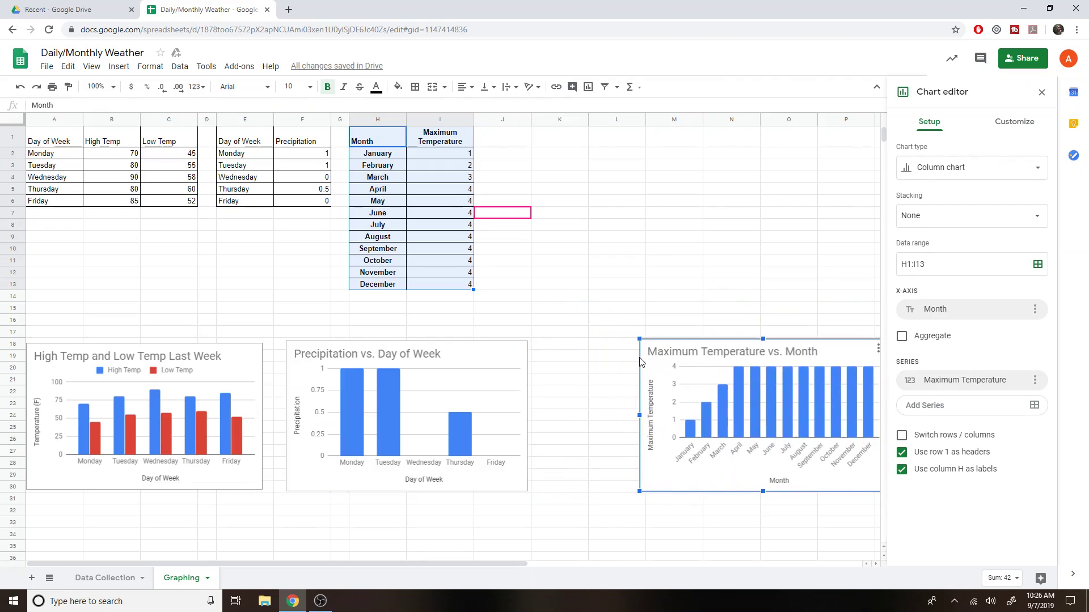